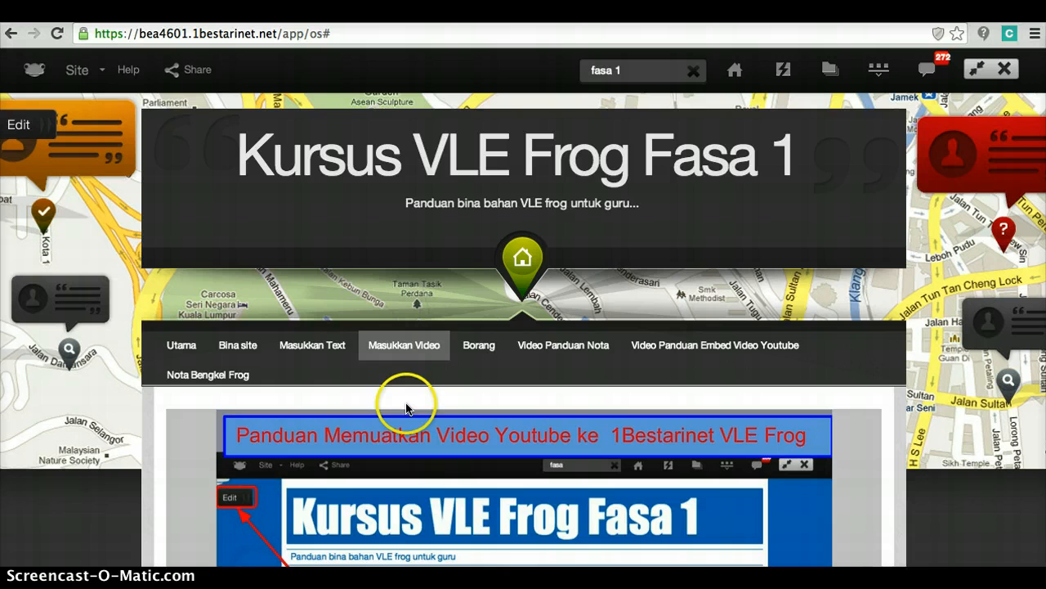
- Open the Bina site page and its forum topic "Setelah membaca cara-cara membina site pembelajaran, sila jawab soalan berikut"
click(241, 355)
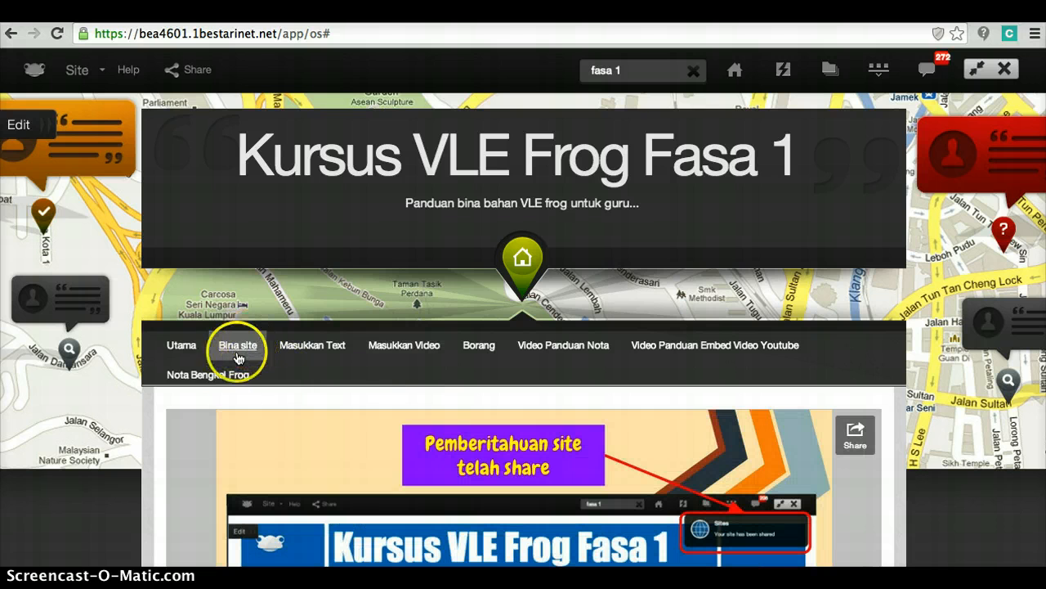
scroll(234, 398, down, 3)
scroll(233, 397, down, 5)
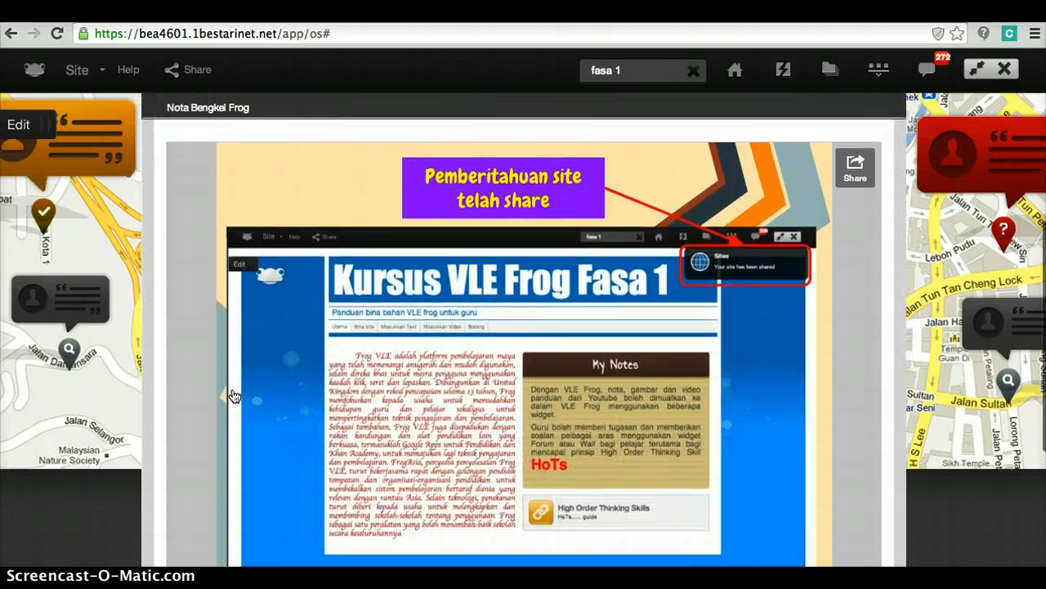
scroll(234, 395, down, 1)
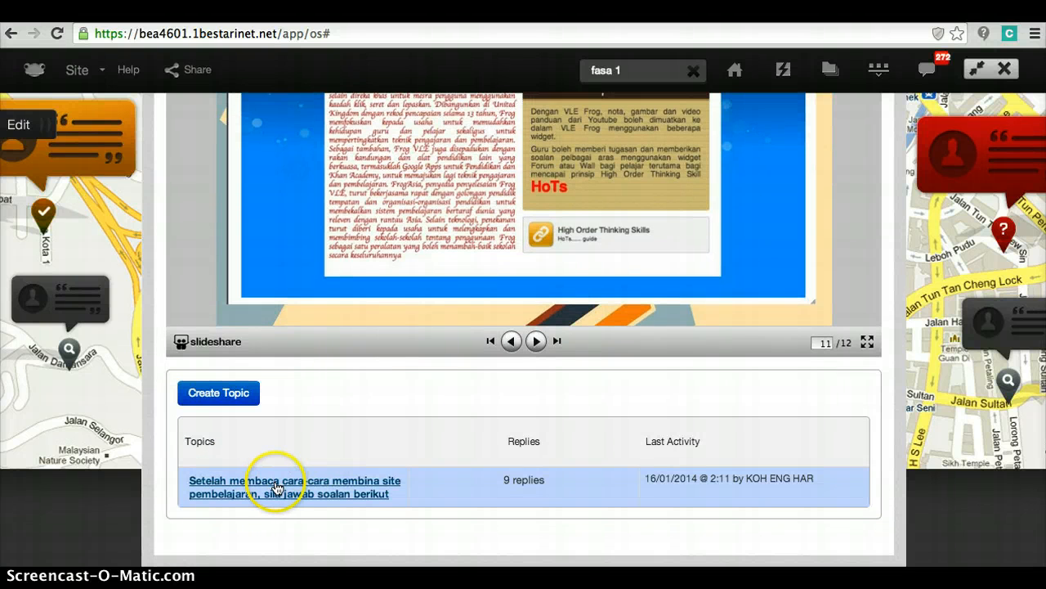
click(276, 488)
- Read the forum question and its replies, and review the slideshow above them
scroll(346, 493, down, 3)
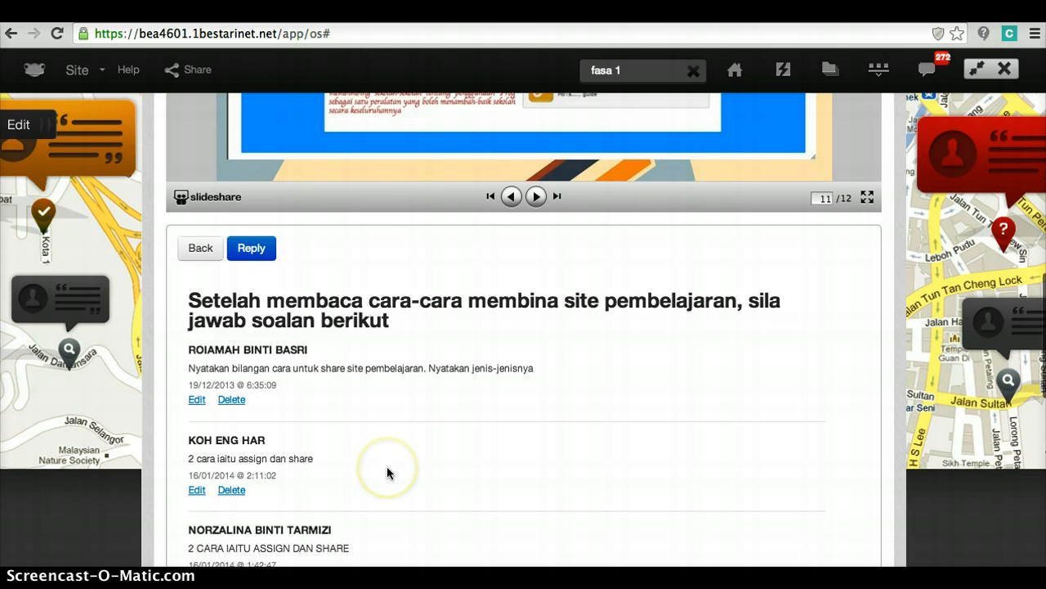
scroll(386, 462, down, 3)
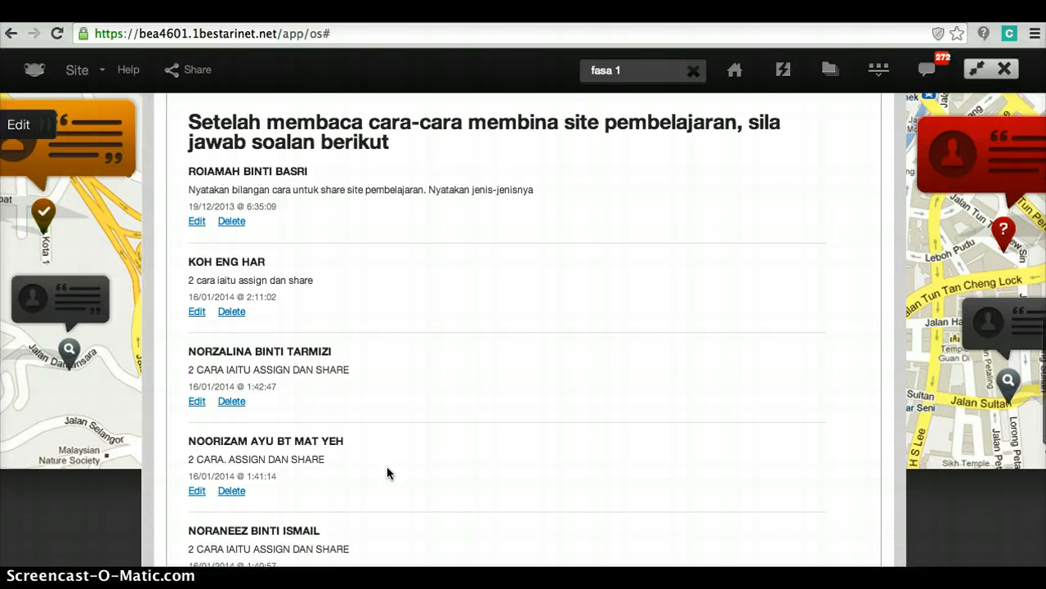
scroll(388, 472, down, 3)
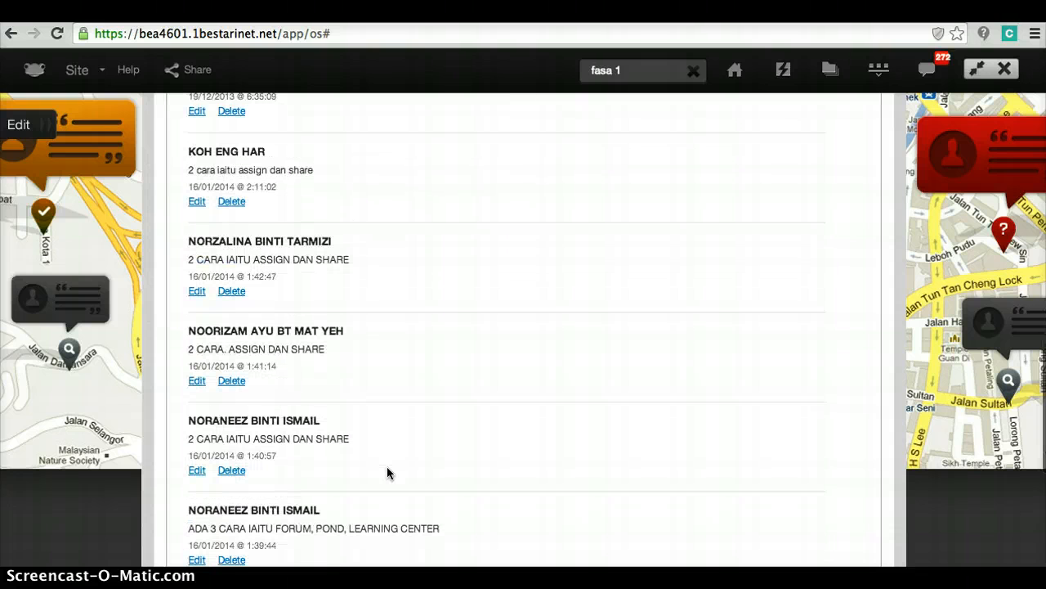
scroll(387, 472, up, 9)
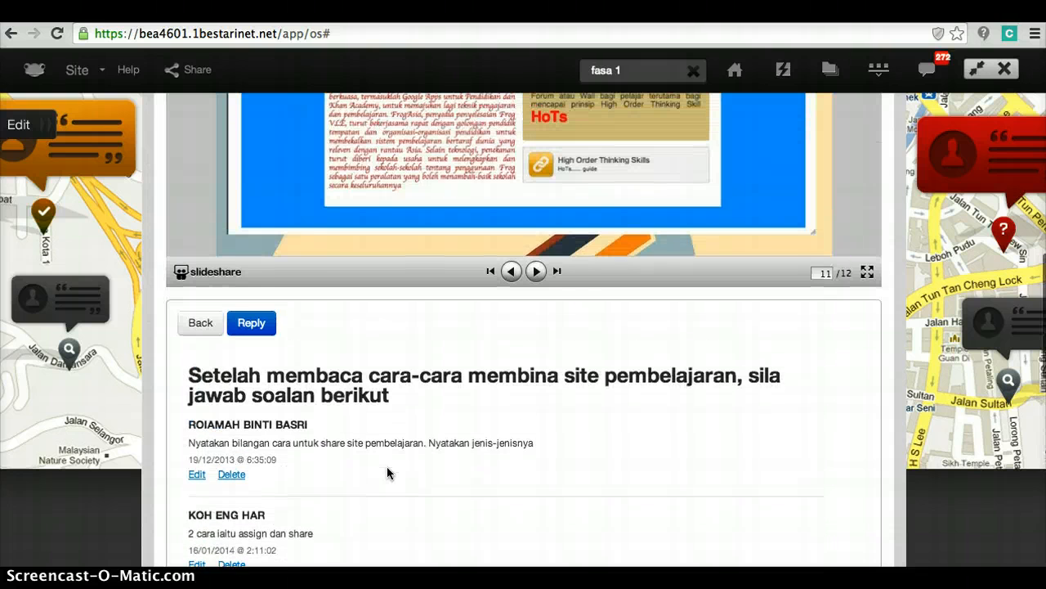
scroll(388, 472, up, 2)
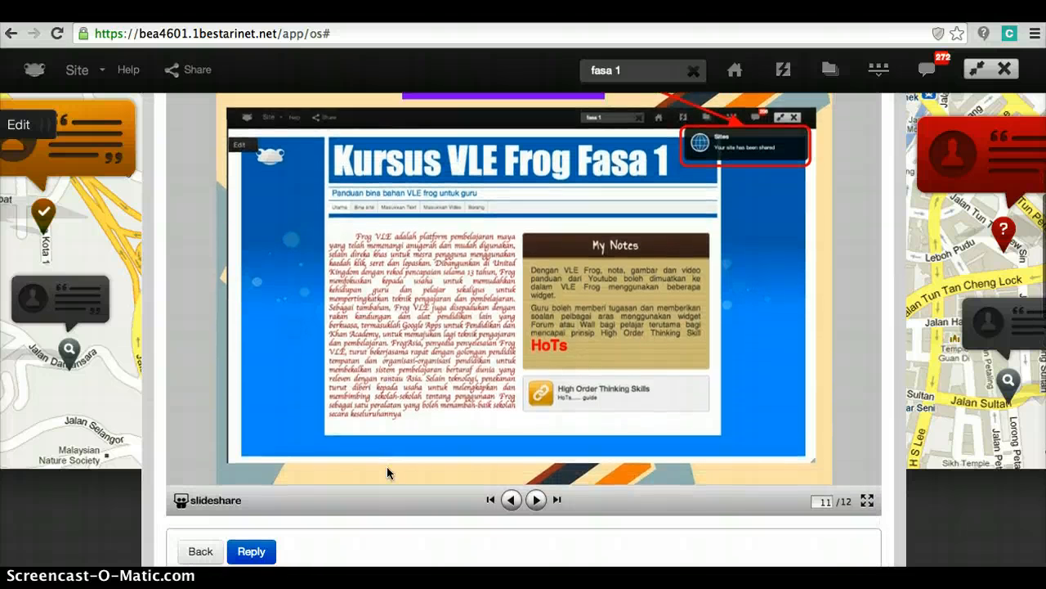
scroll(387, 472, up, 1)
scroll(387, 472, down, 3)
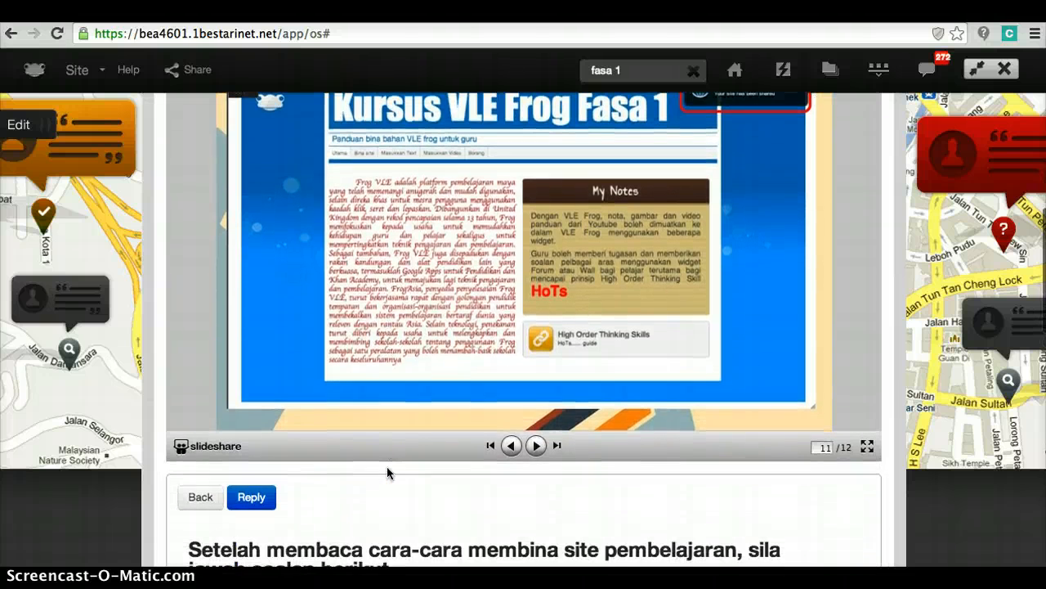
scroll(387, 472, up, 7)
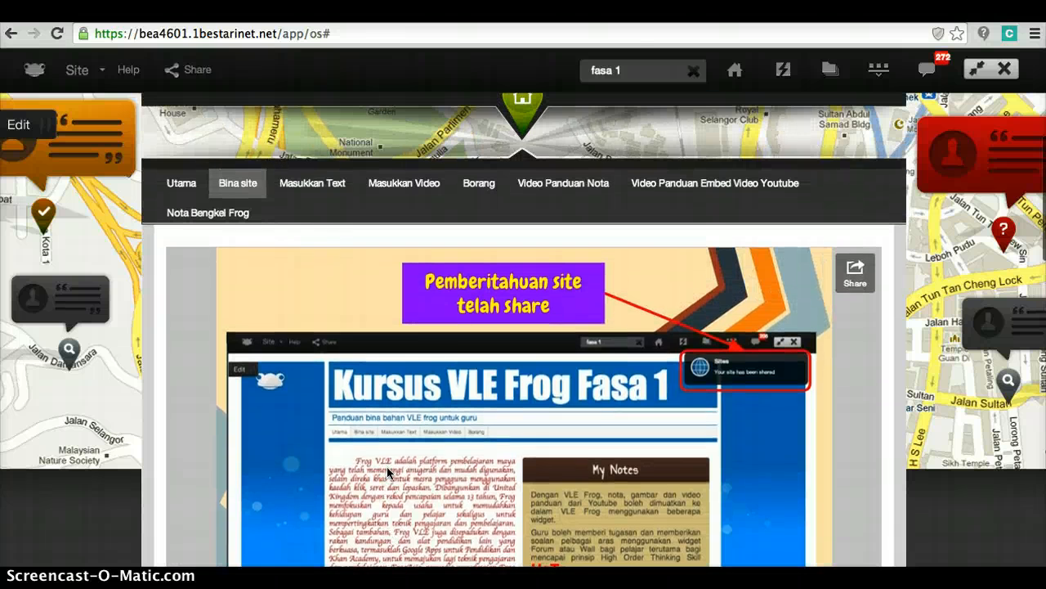
- Open the Masukkan Text page and advance its embedded slideshow to slide 3
click(303, 181)
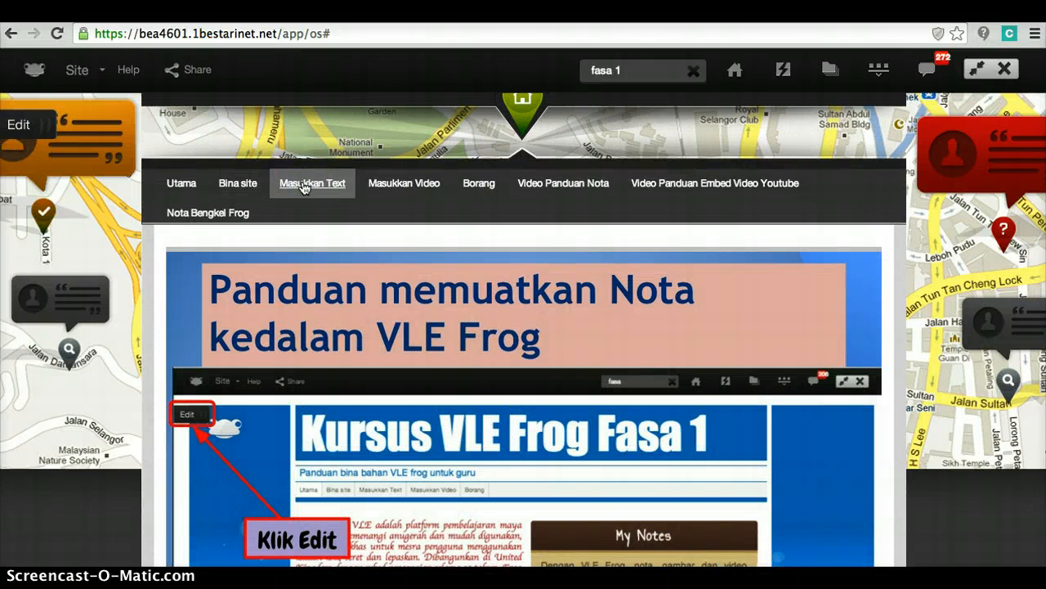
click(303, 186)
click(344, 294)
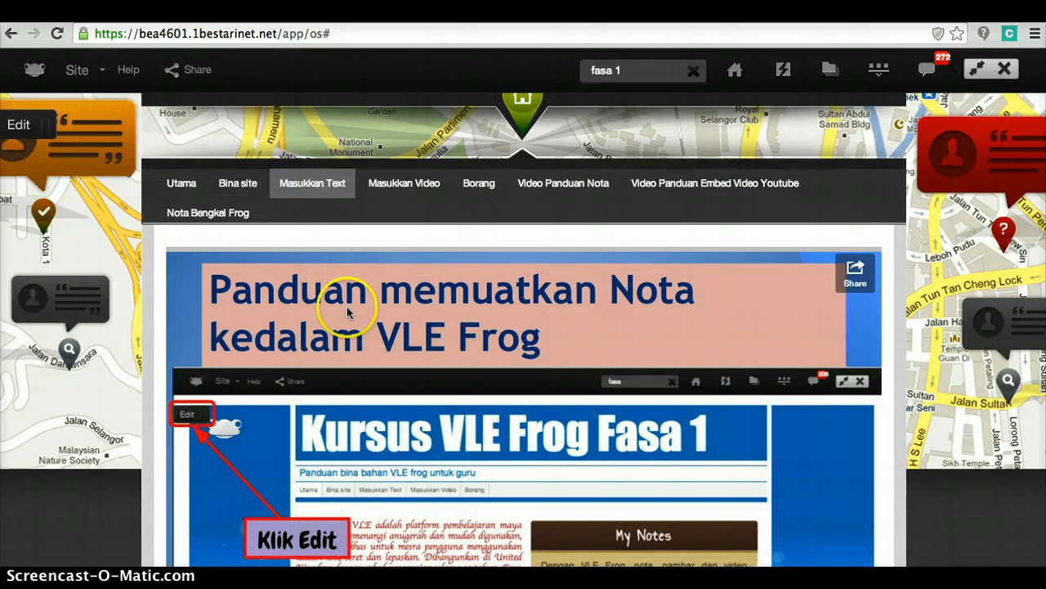
scroll(346, 307, down, 1)
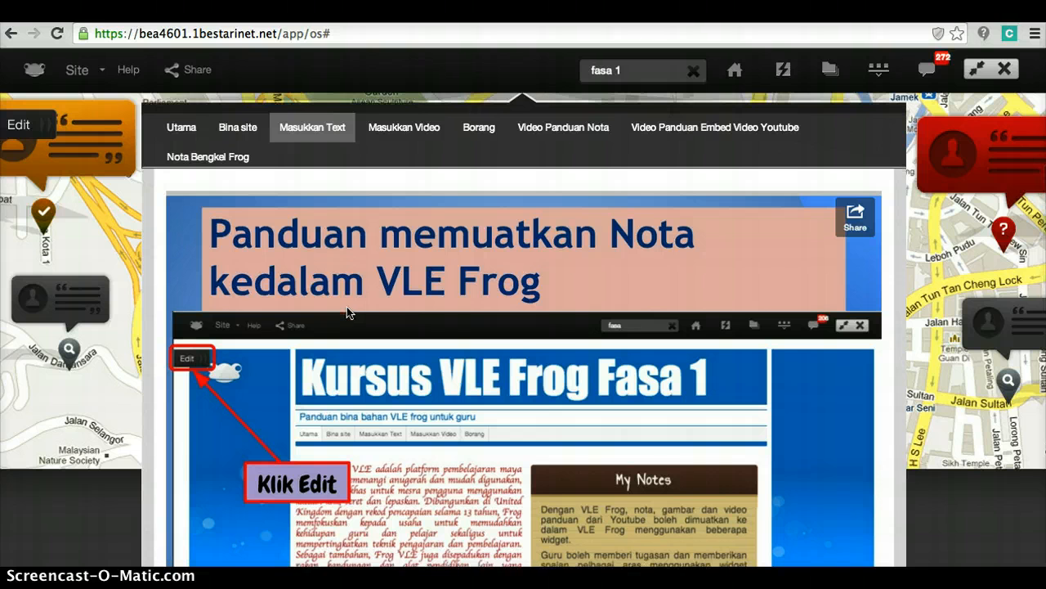
scroll(346, 307, down, 2)
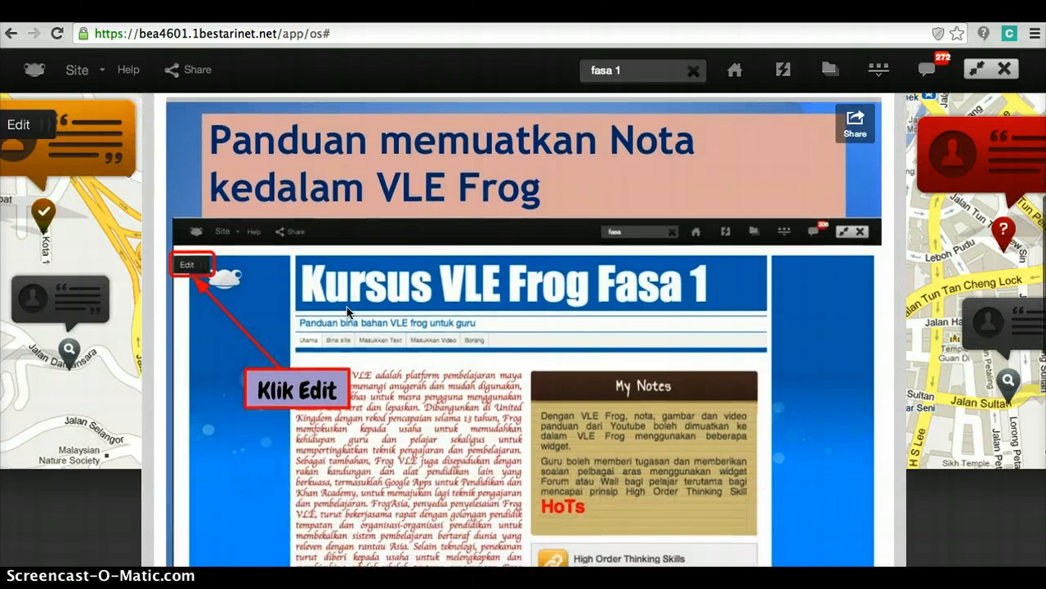
scroll(346, 308, down, 3)
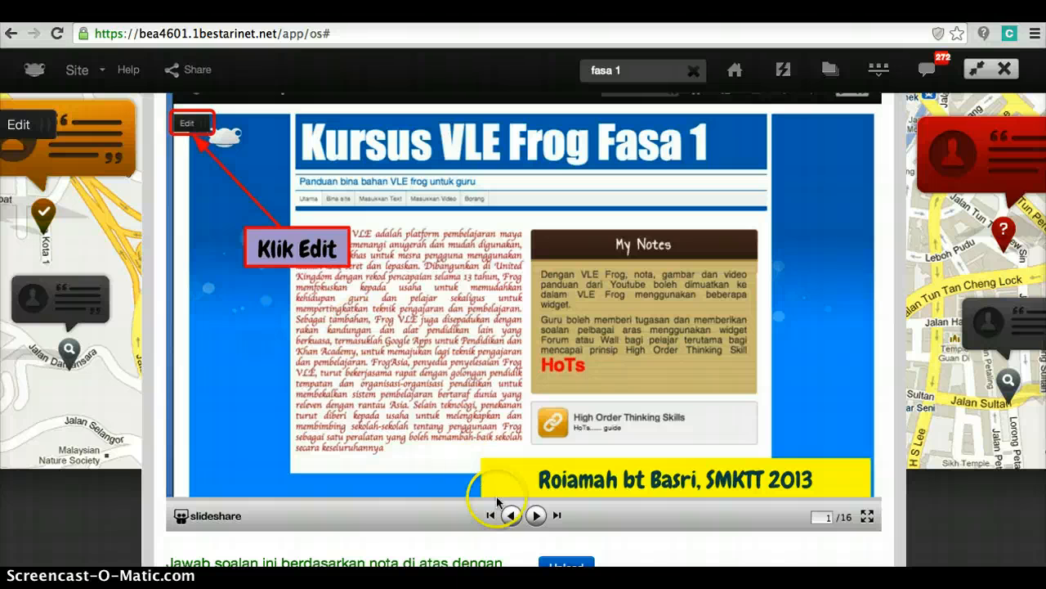
click(537, 518)
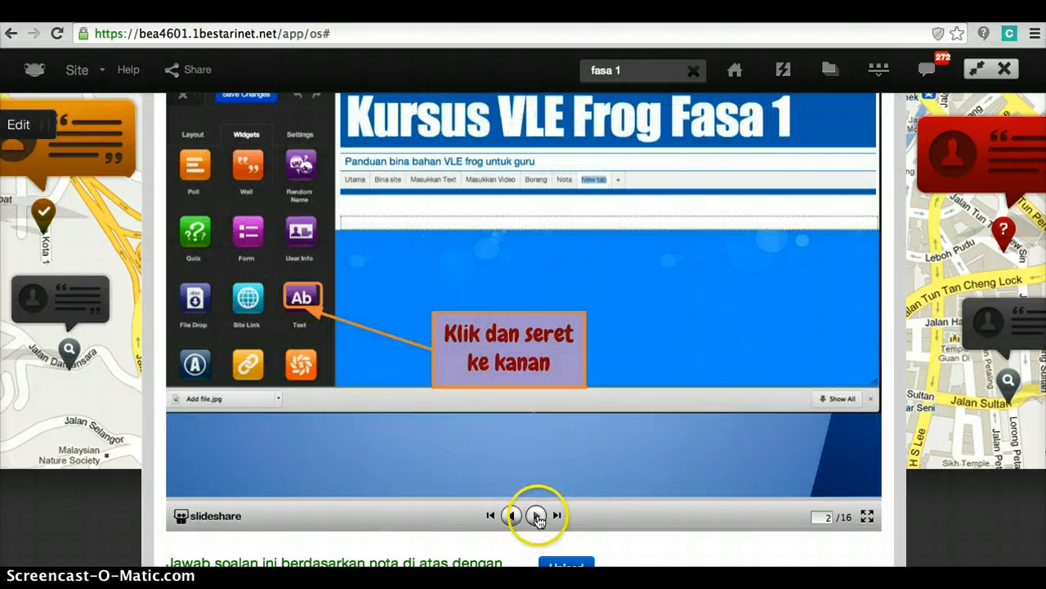
click(537, 518)
click(483, 449)
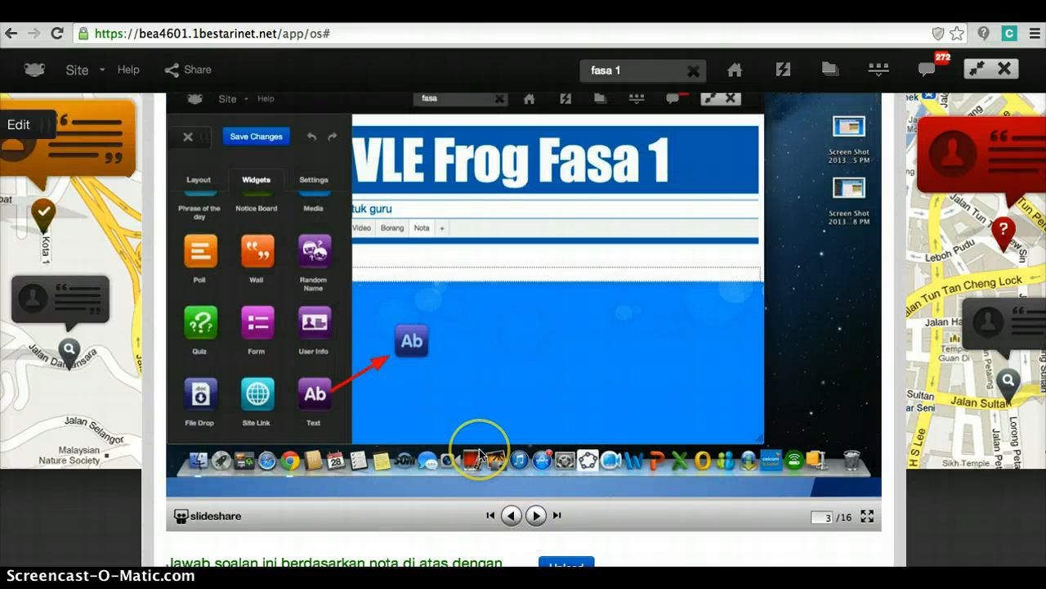
- Review the voice-answer task below the slideshow and open its "Klik untuk record suara anda" link
scroll(479, 450, down, 5)
scroll(479, 455, down, 1)
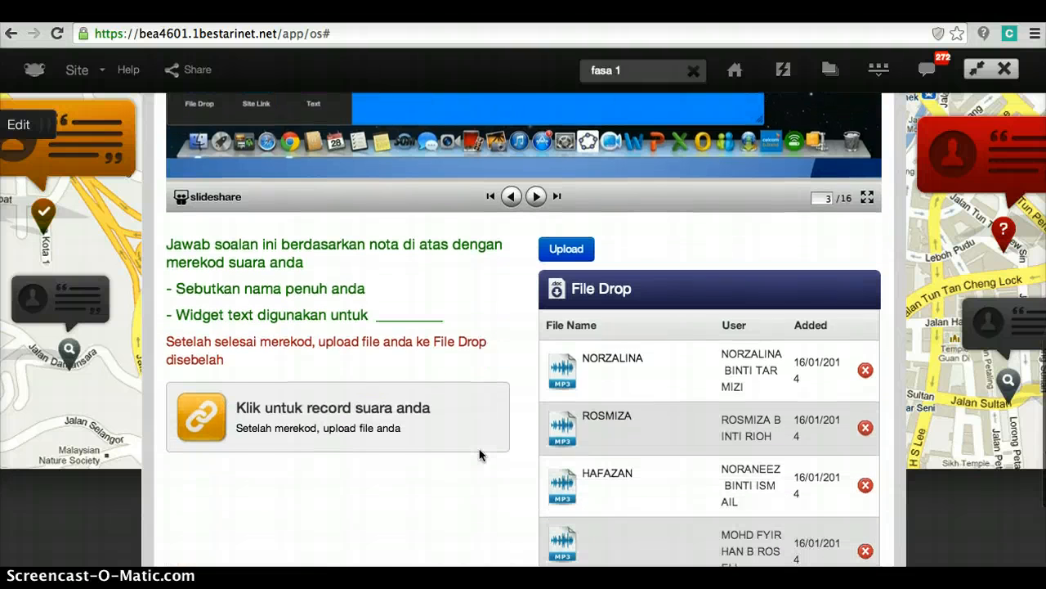
click(283, 302)
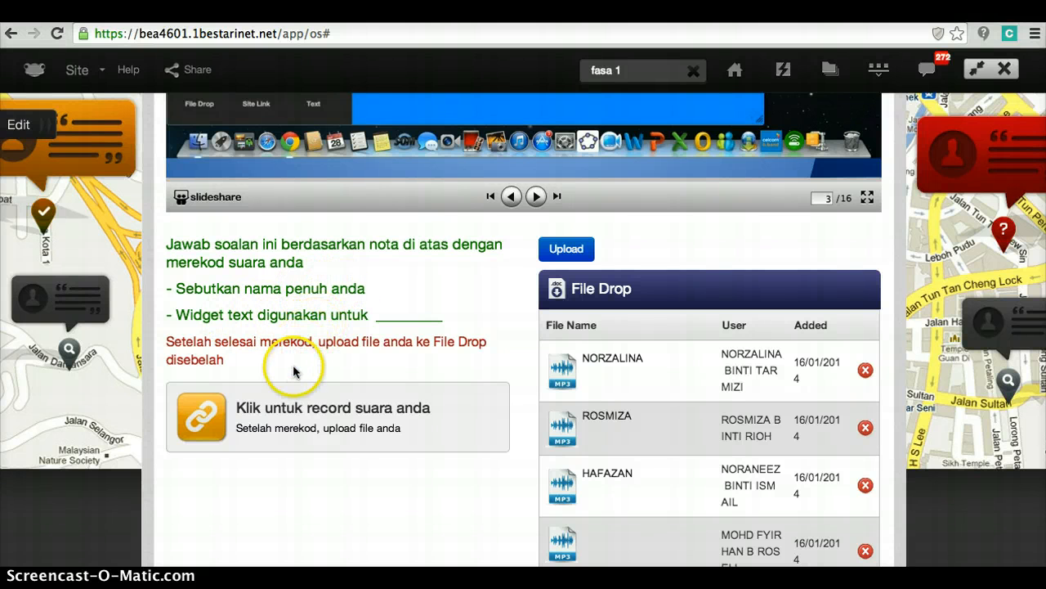
scroll(268, 424, down, 1)
scroll(268, 423, up, 1)
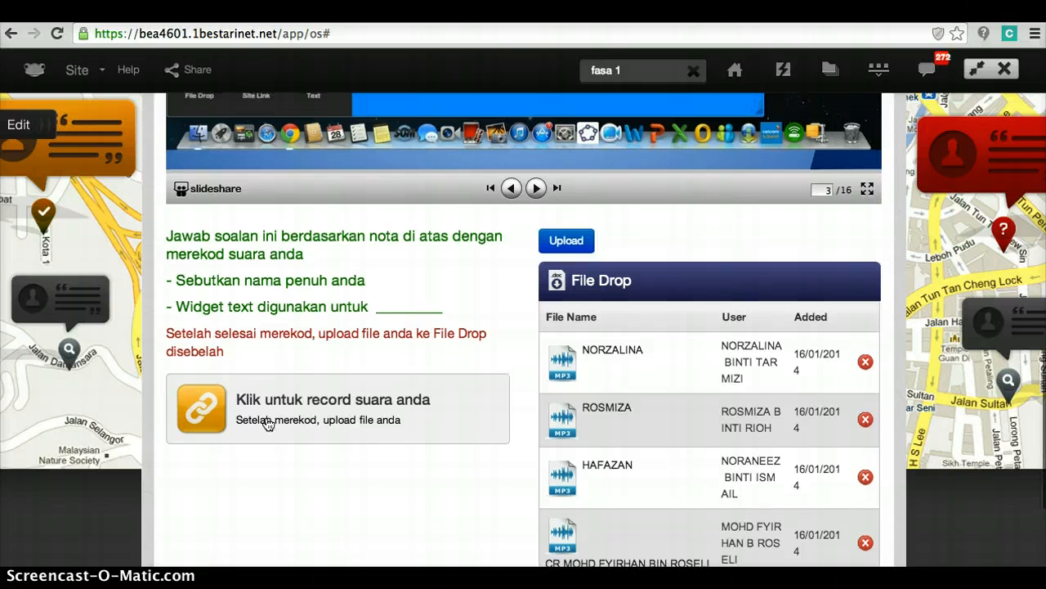
click(268, 424)
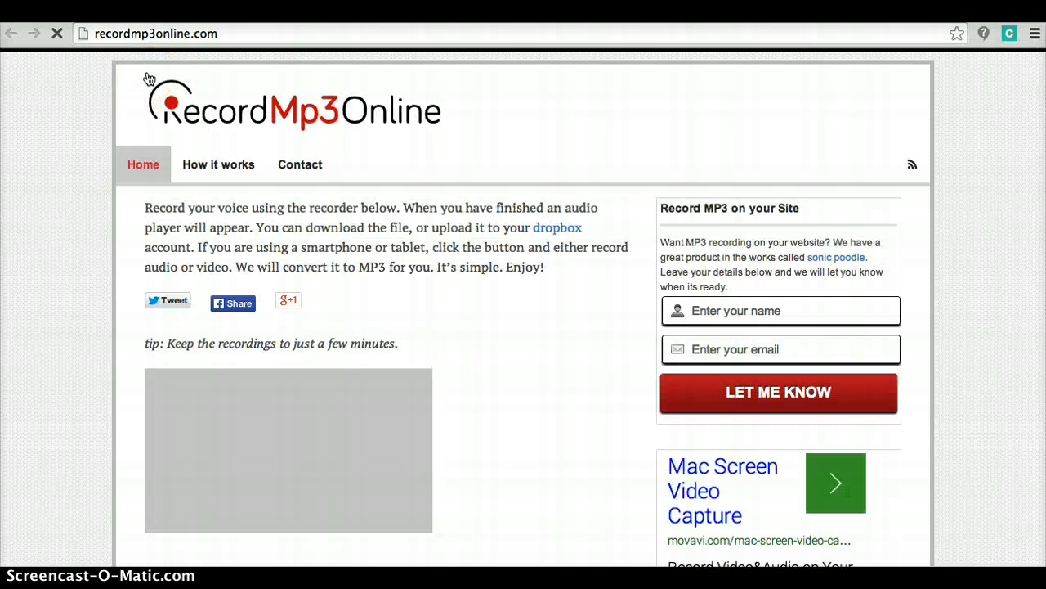
- Allow recordmp3online.com to access the camera and microphone, and record a voice clip of about 8 seconds
scroll(435, 400, down, 1)
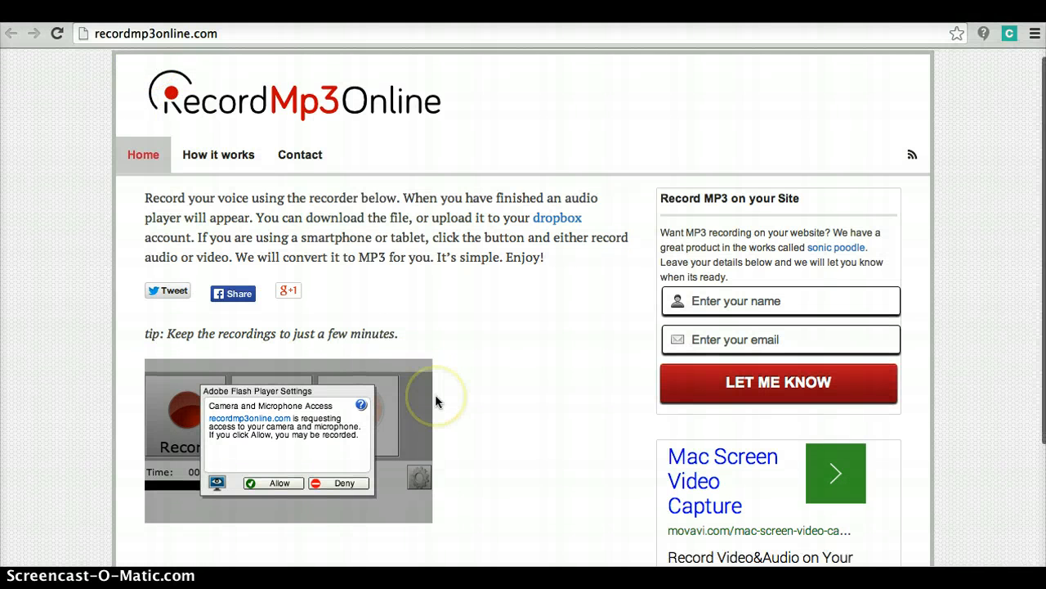
scroll(436, 401, up, 1)
click(273, 495)
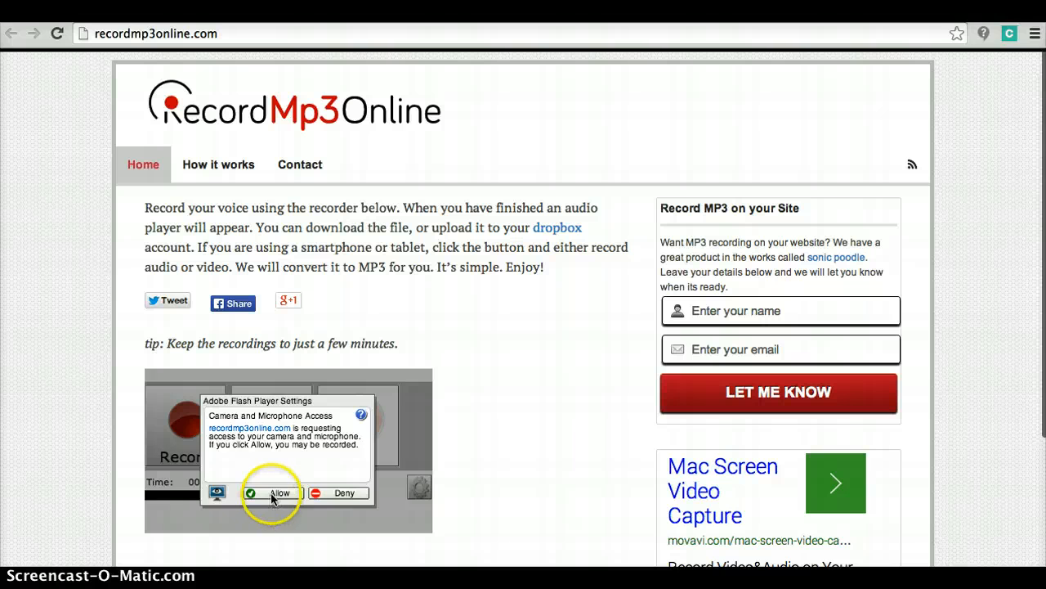
scroll(442, 348, up, 1)
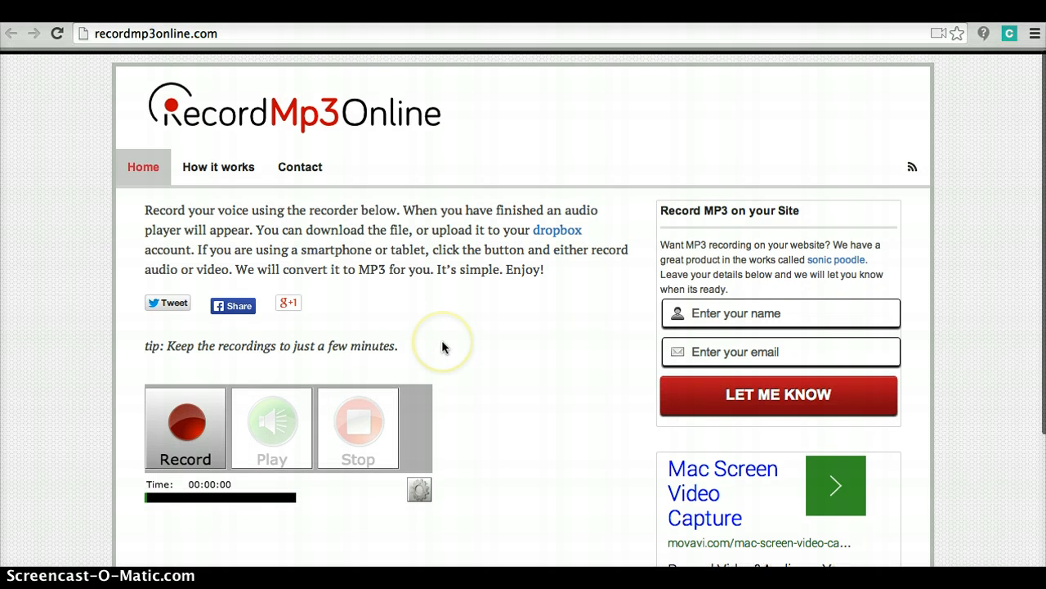
scroll(443, 348, down, 1)
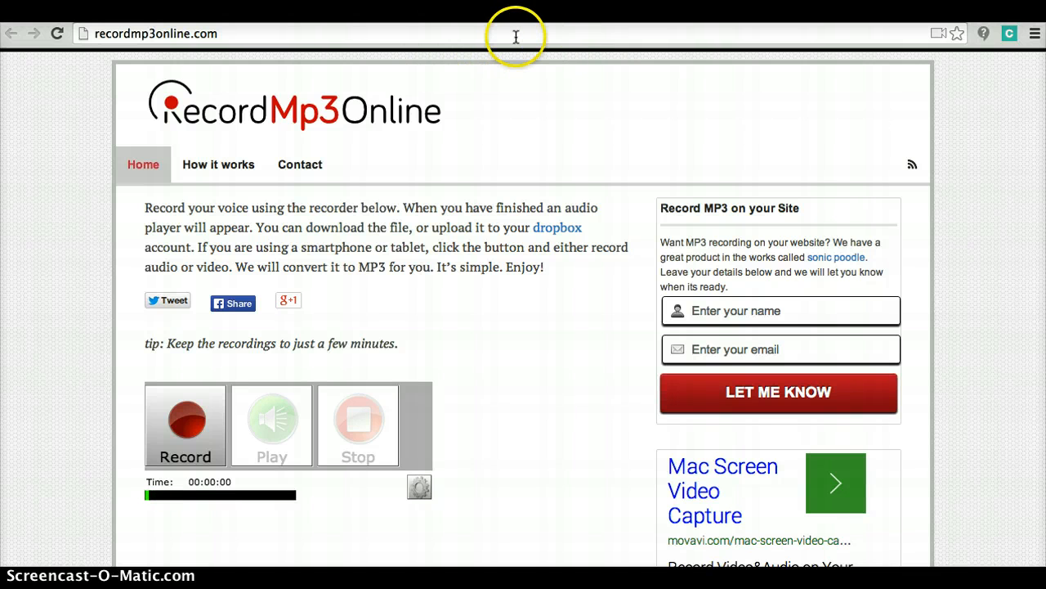
click(190, 424)
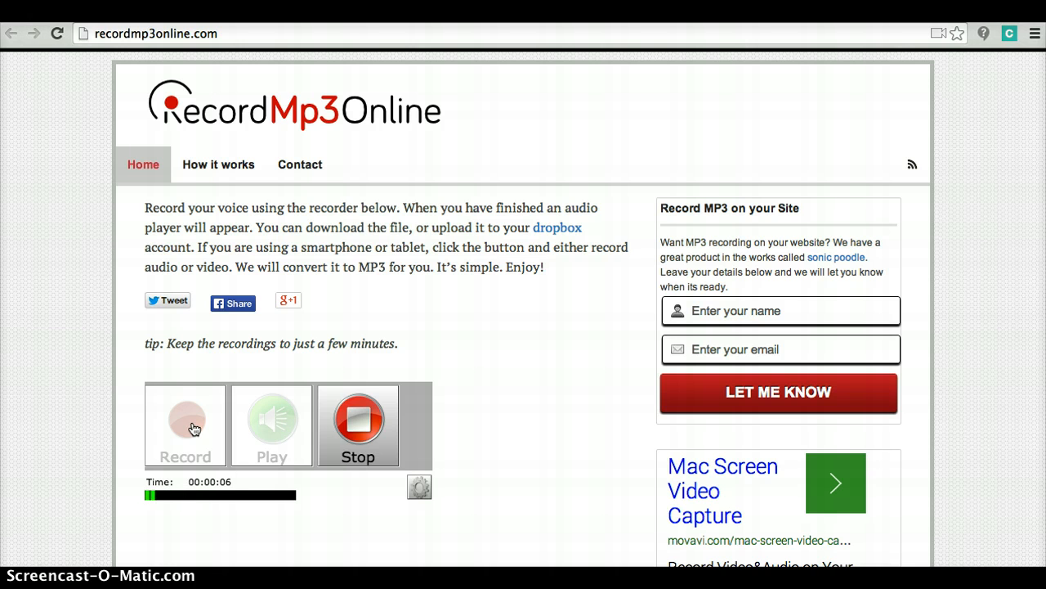
click(356, 423)
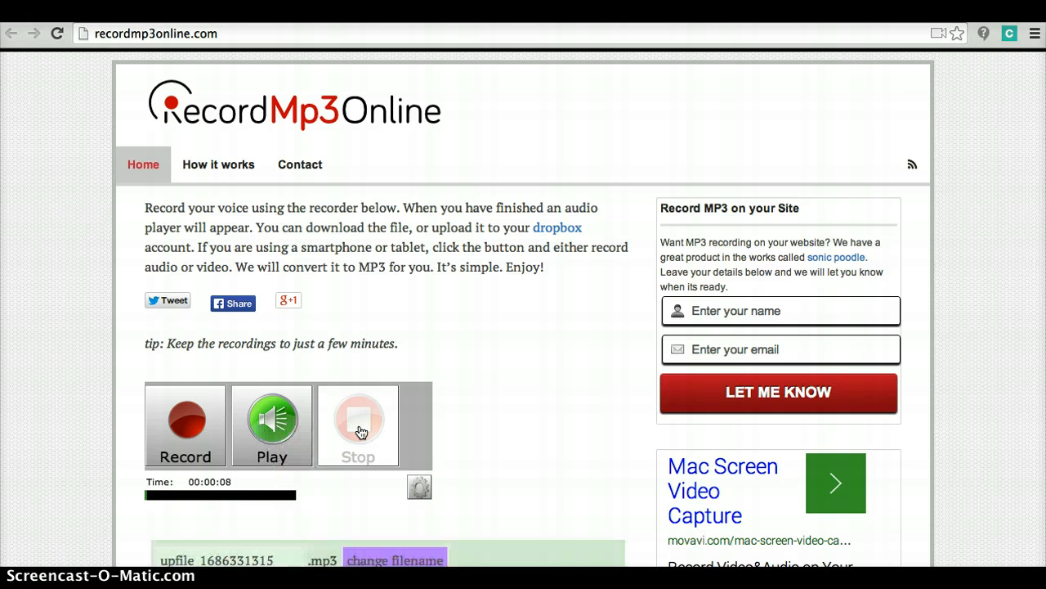
- Rename the MP3 recording with the speaker's first name and download it
scroll(365, 500, down, 5)
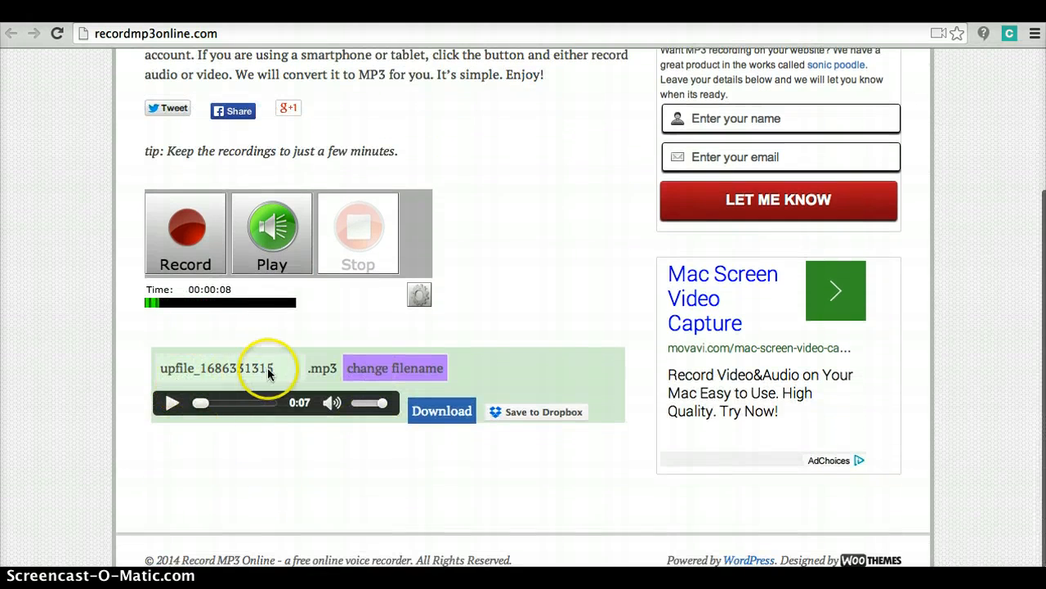
click(389, 369)
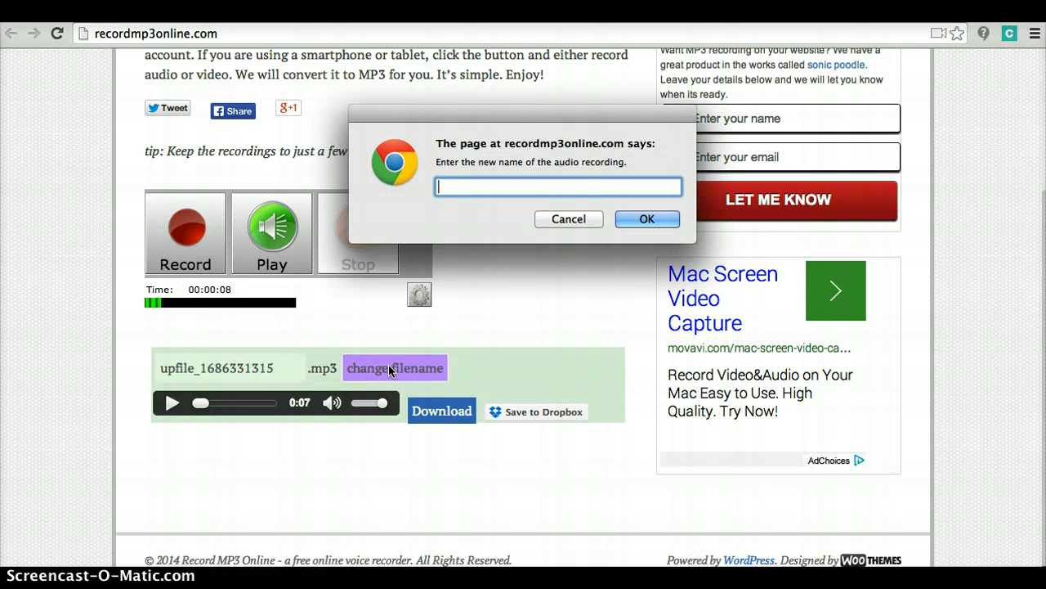
text(Roiamah)
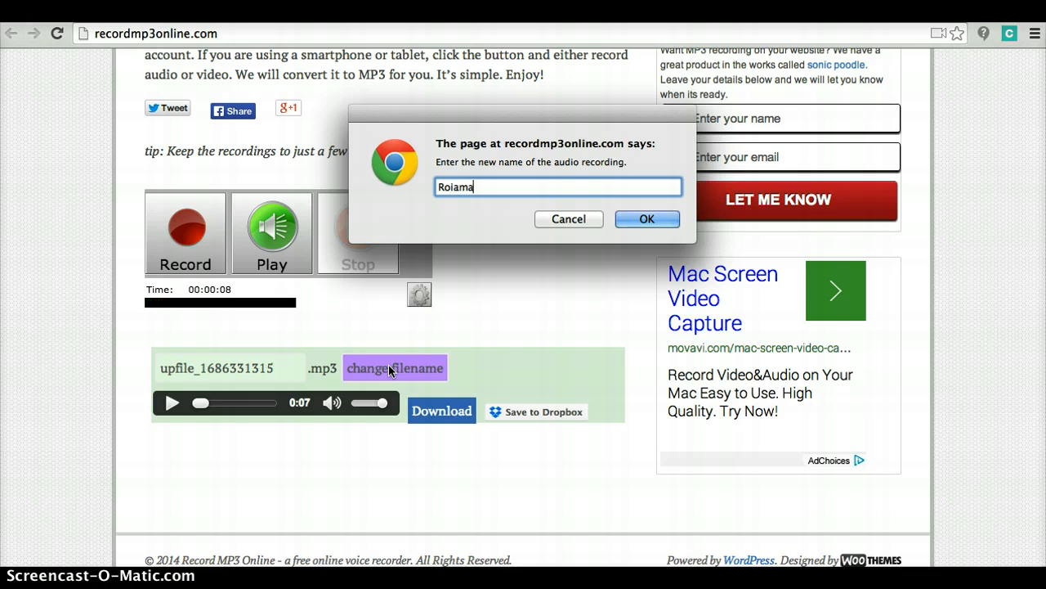
click(640, 218)
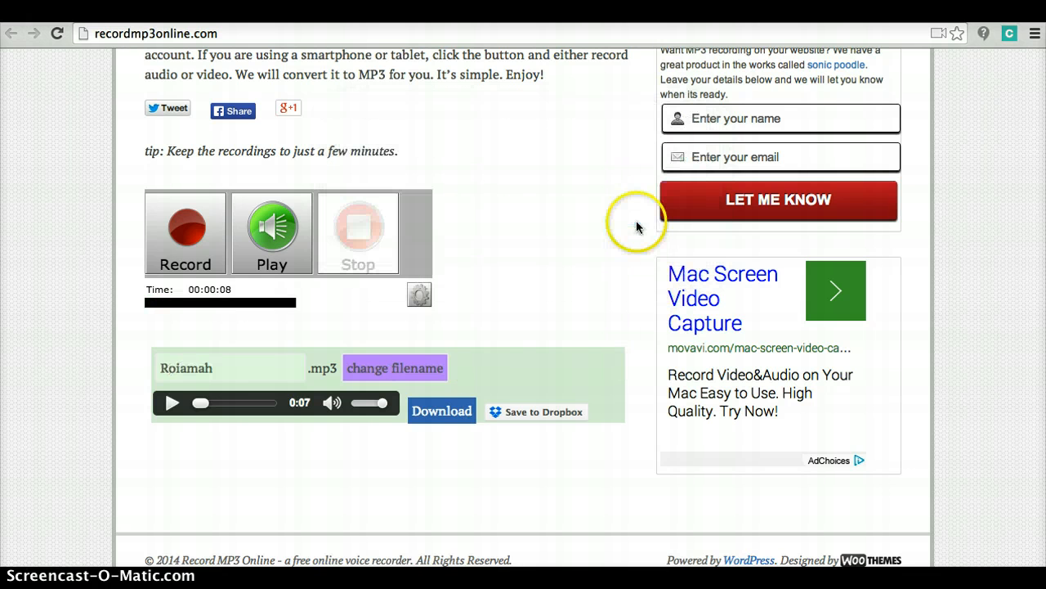
click(445, 413)
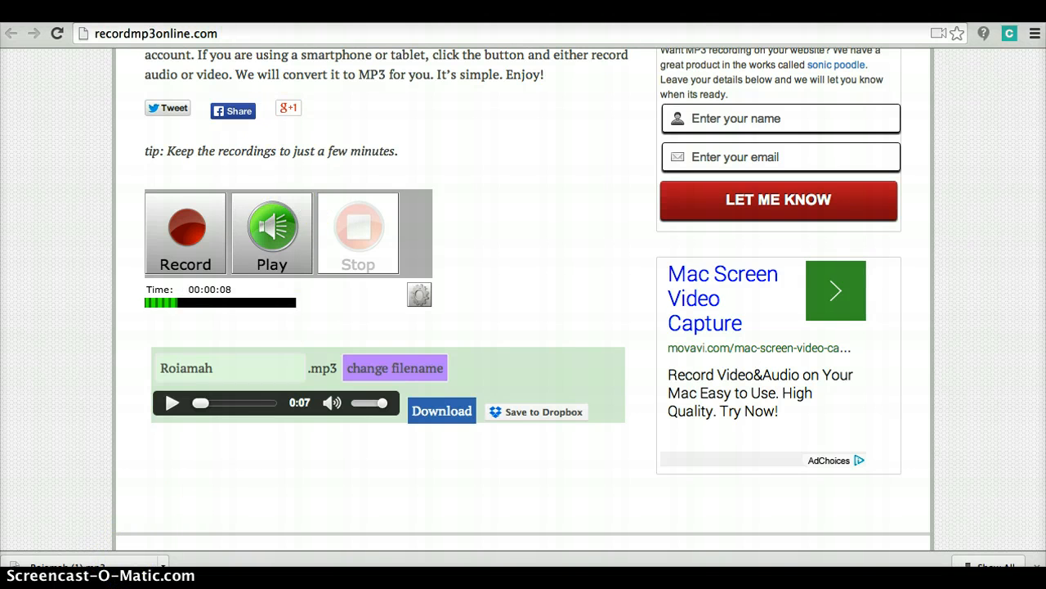
- Return to the Frog VLE site and upload the downloaded MP3 voice recording to the File Drop beside the voice-answer task
click(255, 12)
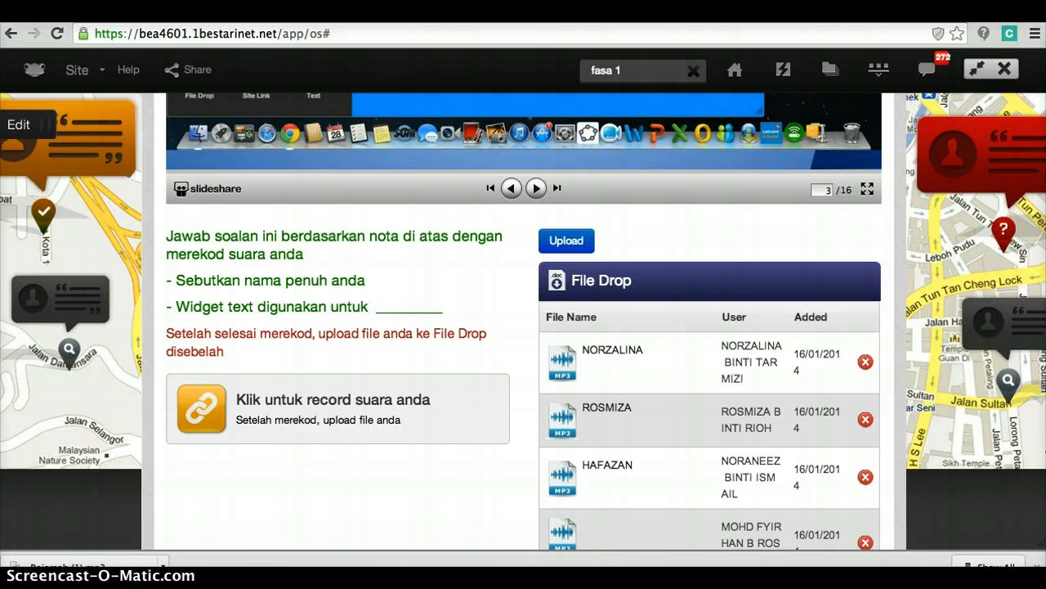
click(573, 243)
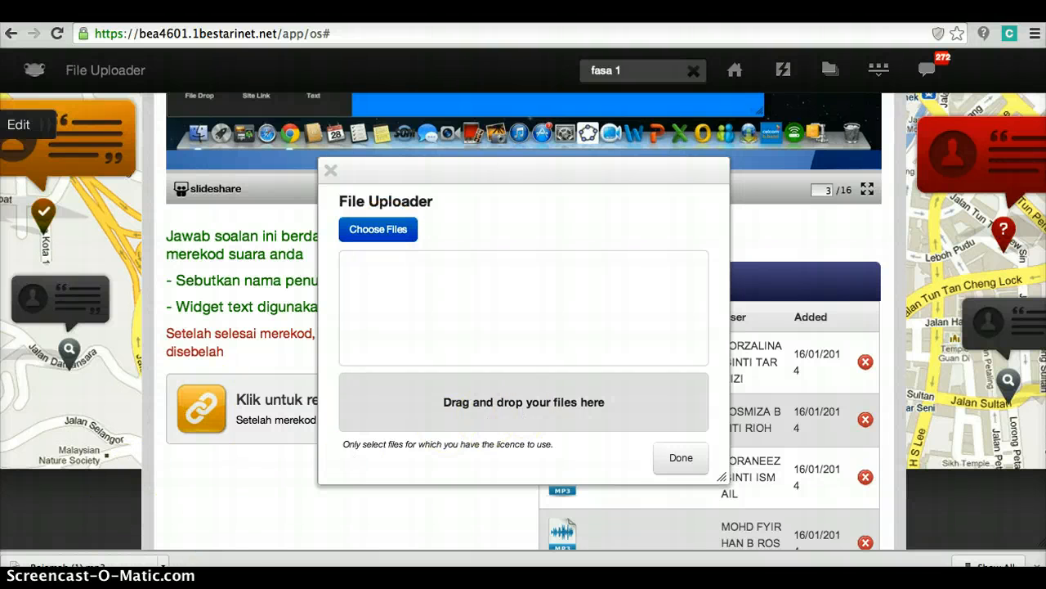
drag(81, 564, 540, 390)
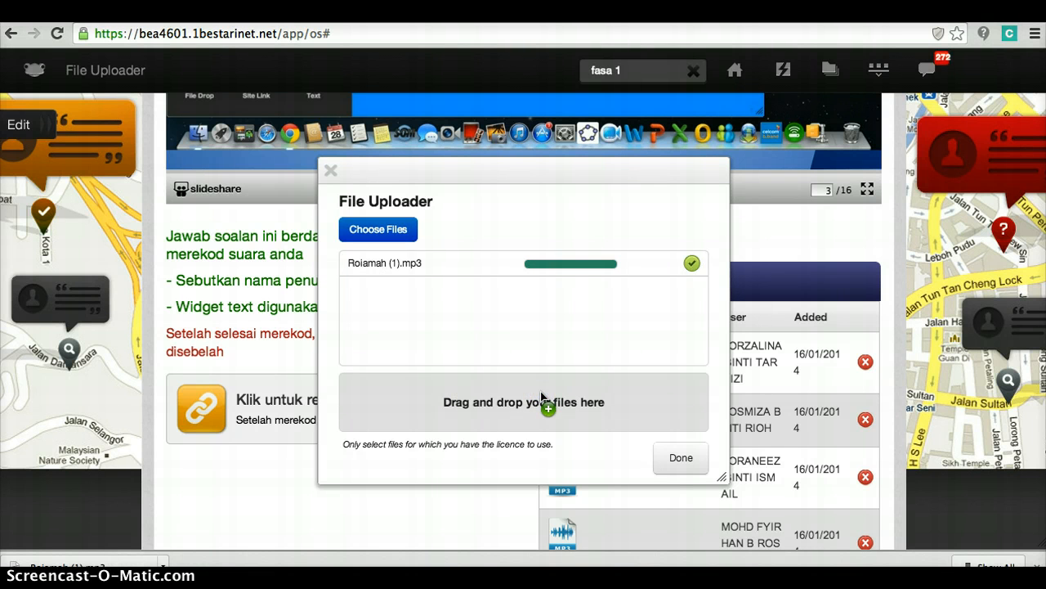
click(678, 456)
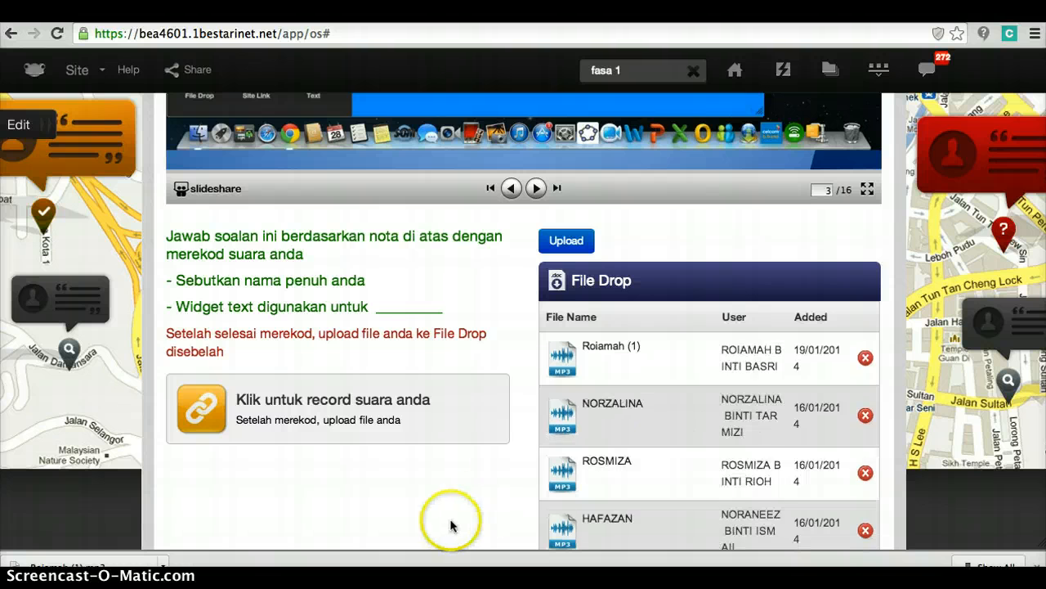
scroll(450, 526, down, 5)
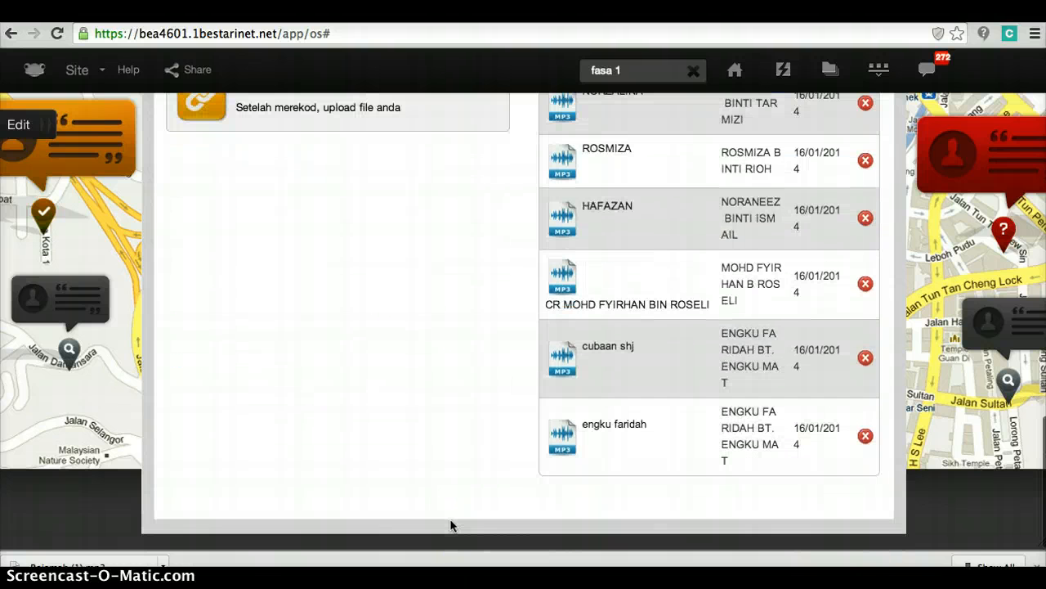
scroll(481, 376, up, 4)
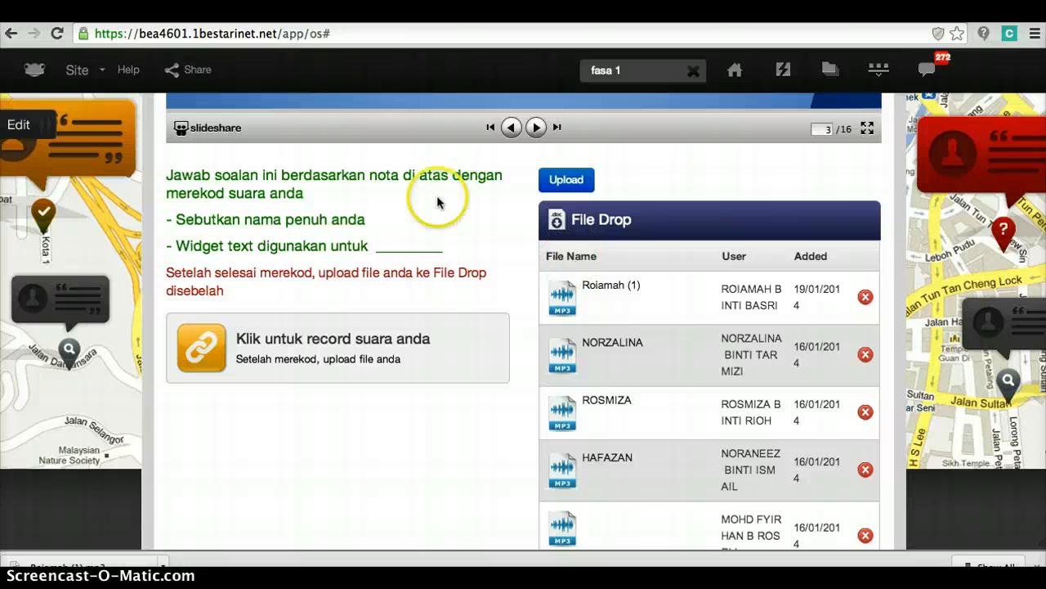
- Inspect the File Drop widget's settings in edit mode, save the page and leave editing
click(16, 135)
click(735, 253)
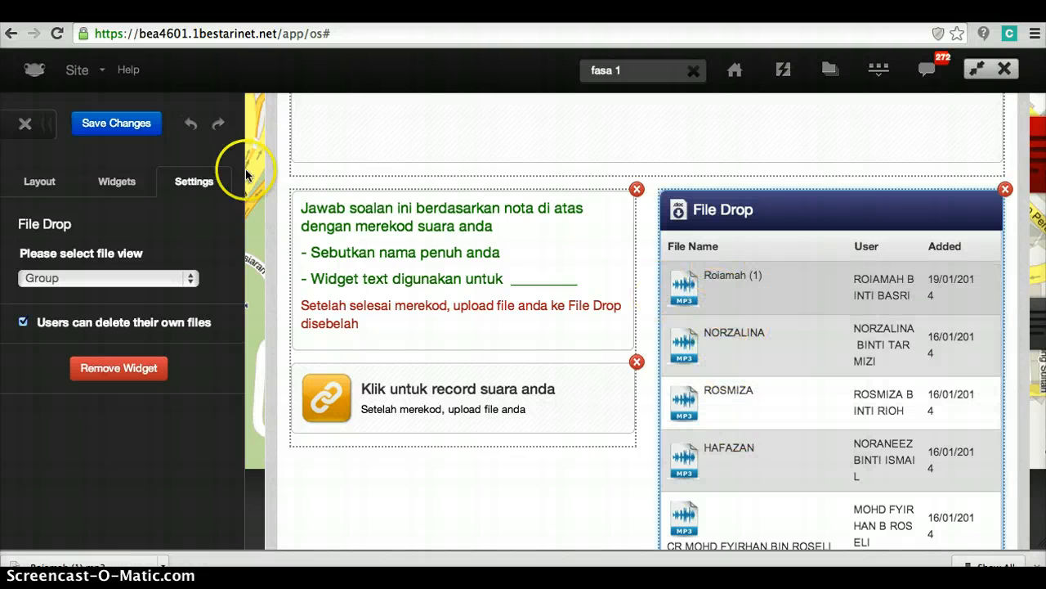
click(120, 124)
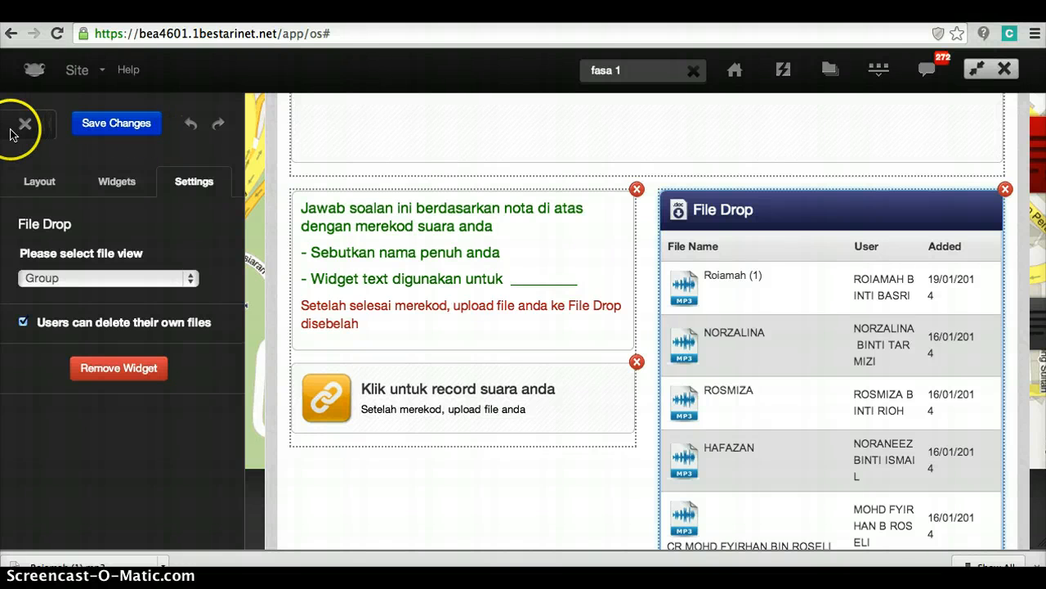
click(16, 132)
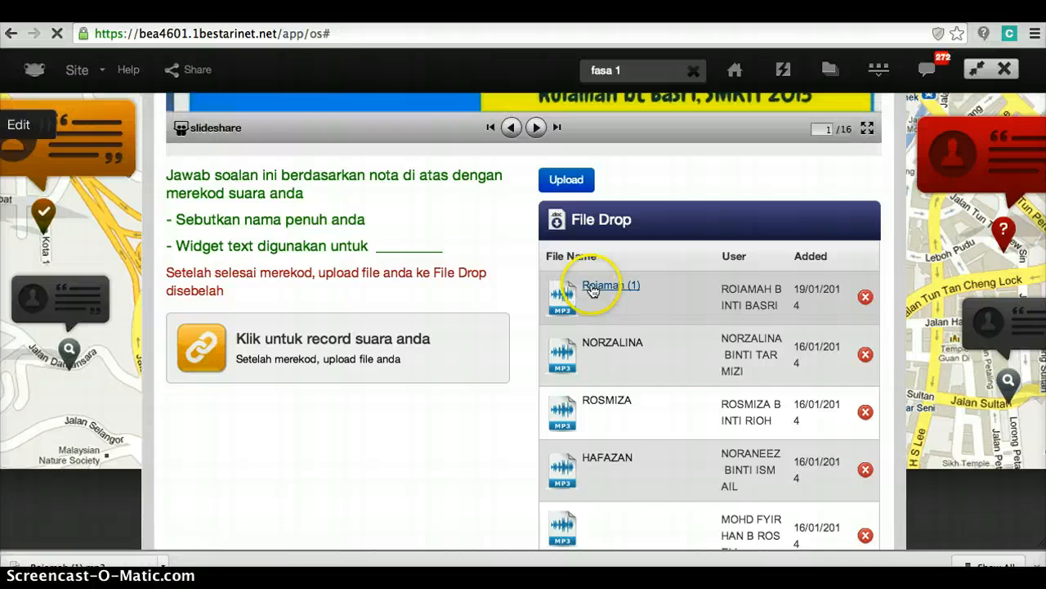
- Open the newly uploaded recording from the File Drop, listen briefly, pause it and close the player
click(593, 288)
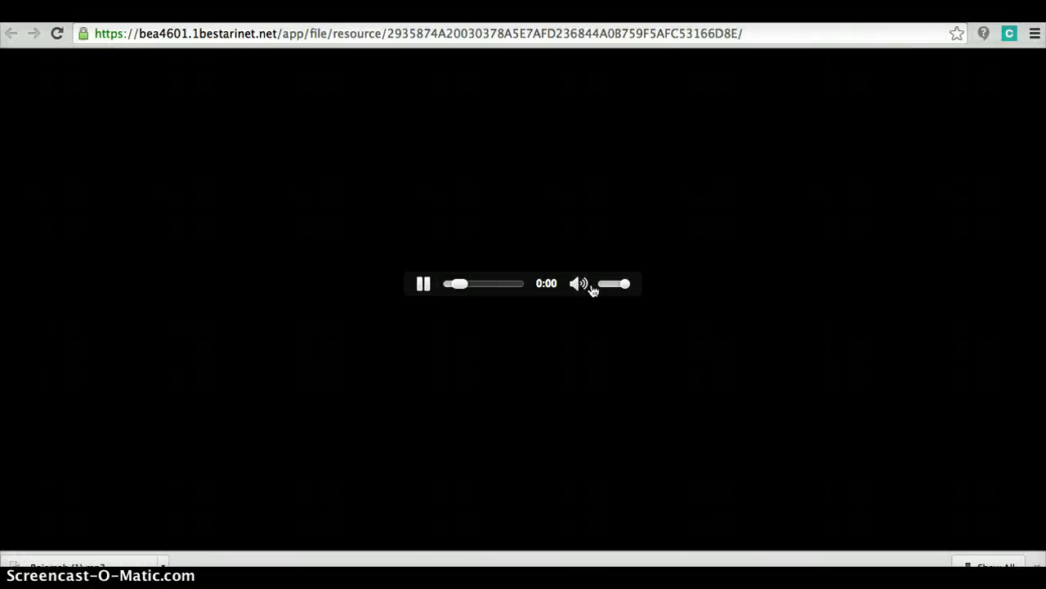
click(422, 285)
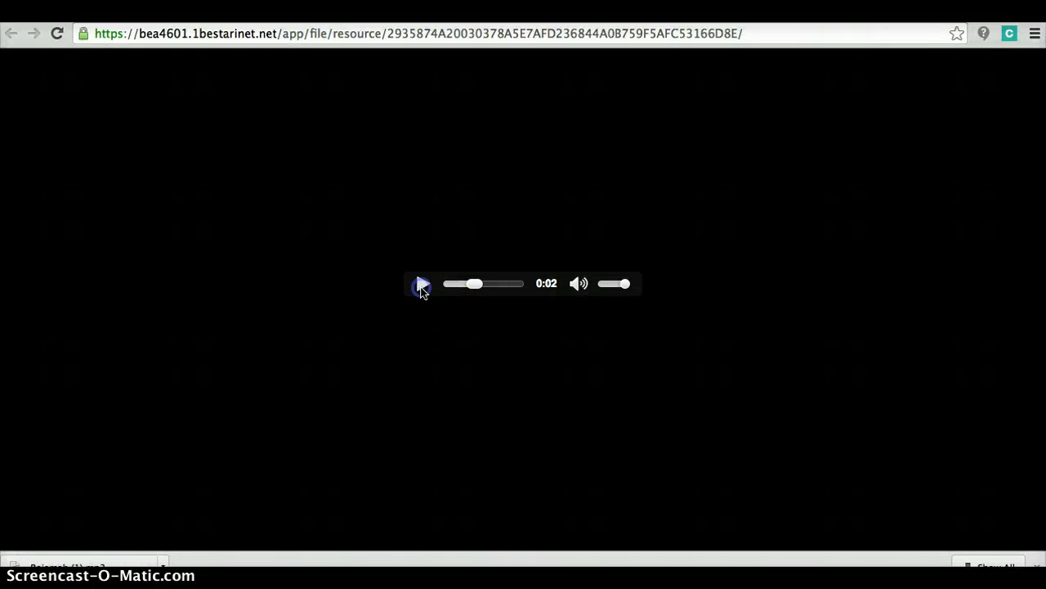
key(super+w)
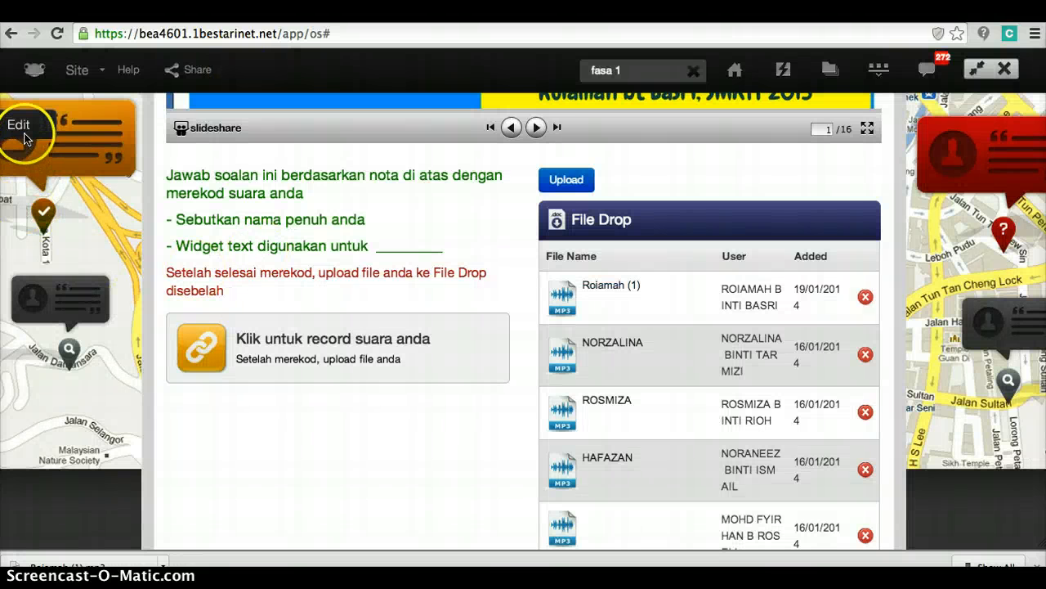
- Put the page back into edit mode and add a Media widget below the "Klik untuk record suara anda" link
click(22, 131)
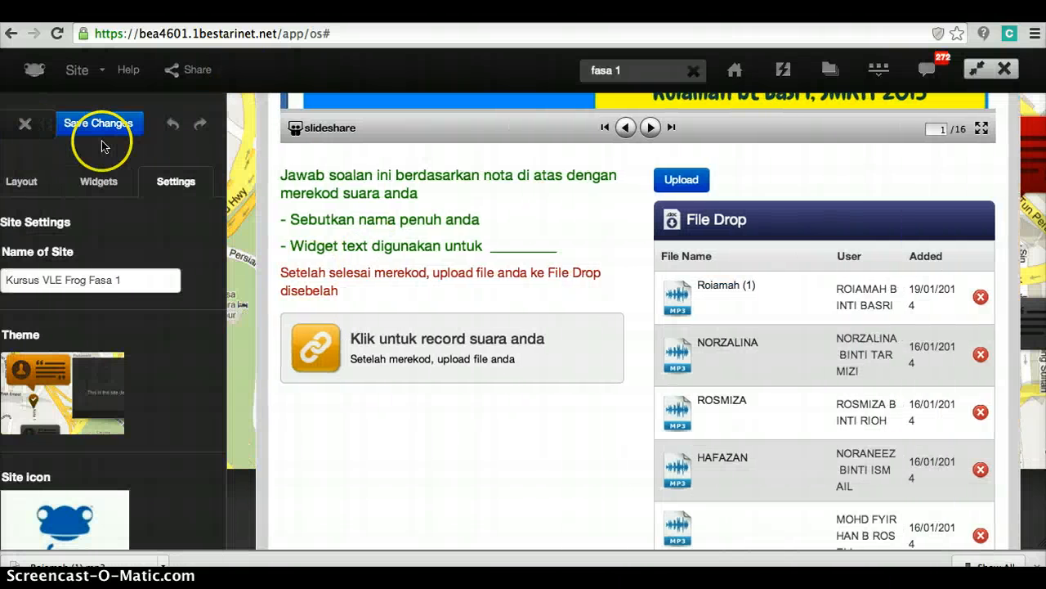
click(116, 183)
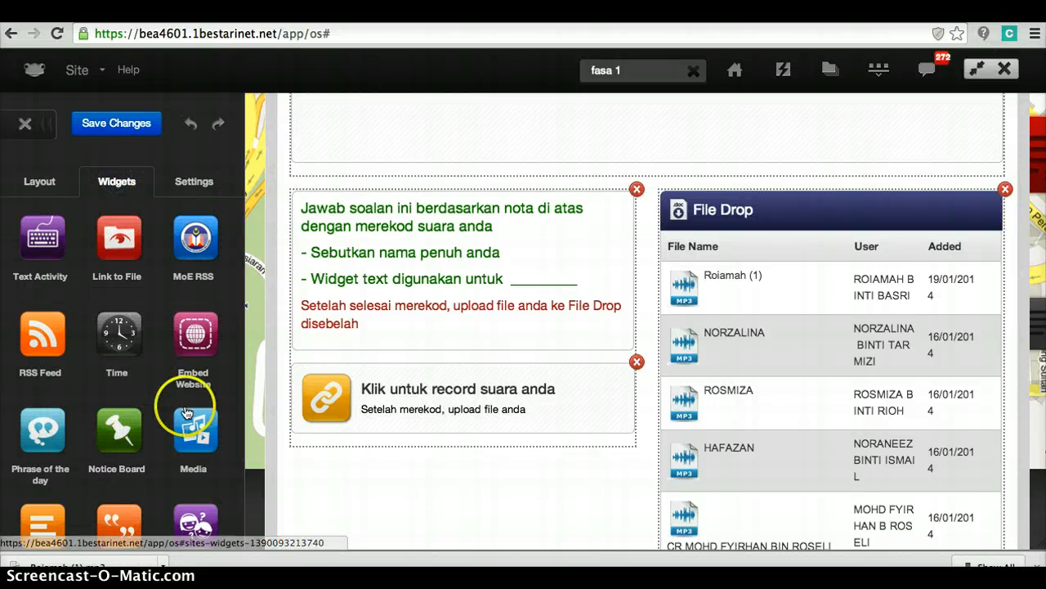
drag(195, 425, 341, 483)
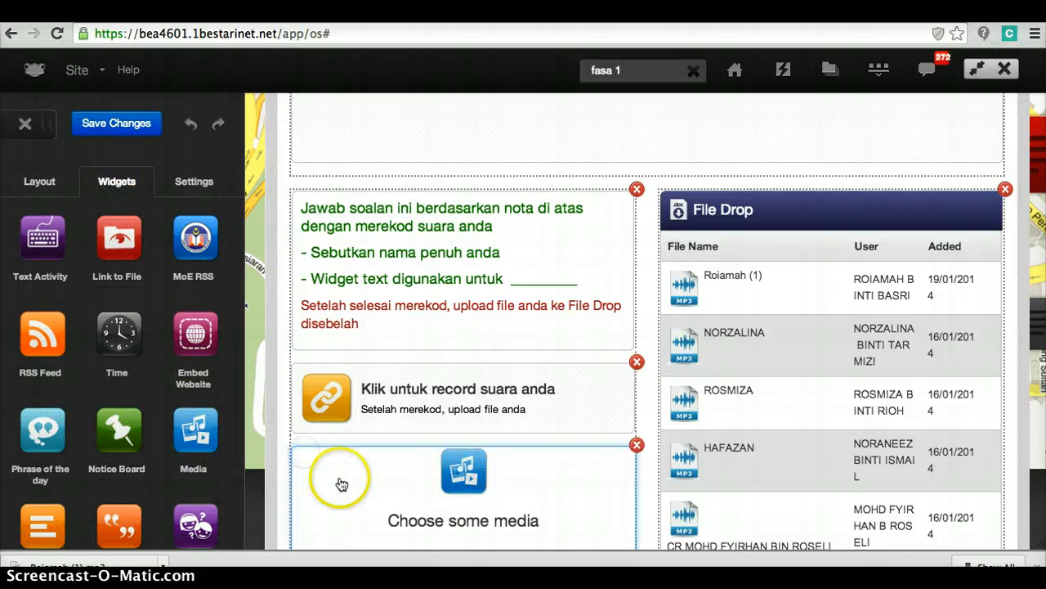
- Upload the downloaded MP3 recording into the Media widget, save the page changes and exit editing
click(52, 286)
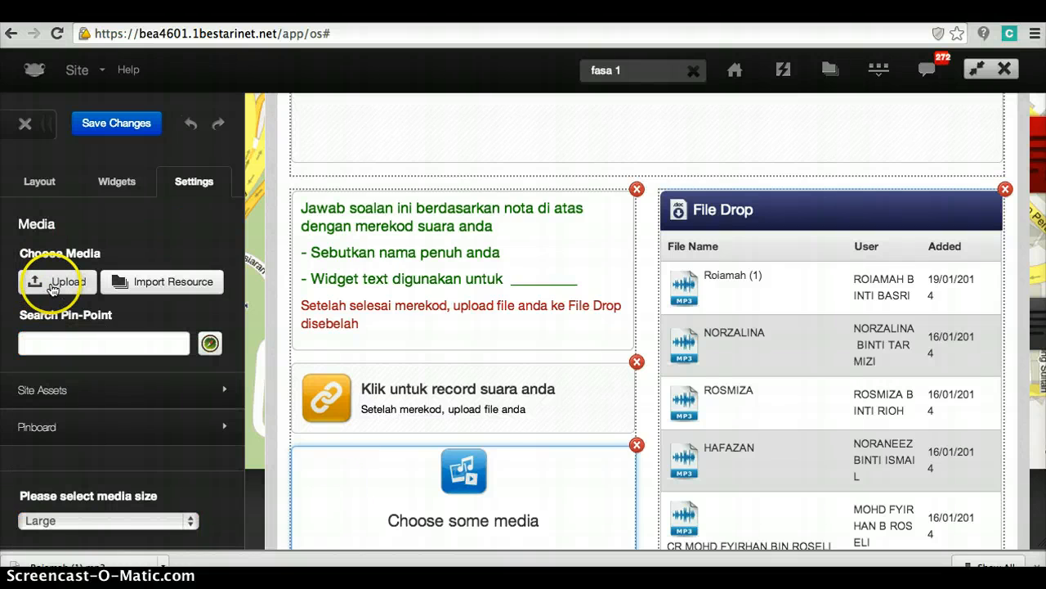
drag(88, 567, 540, 390)
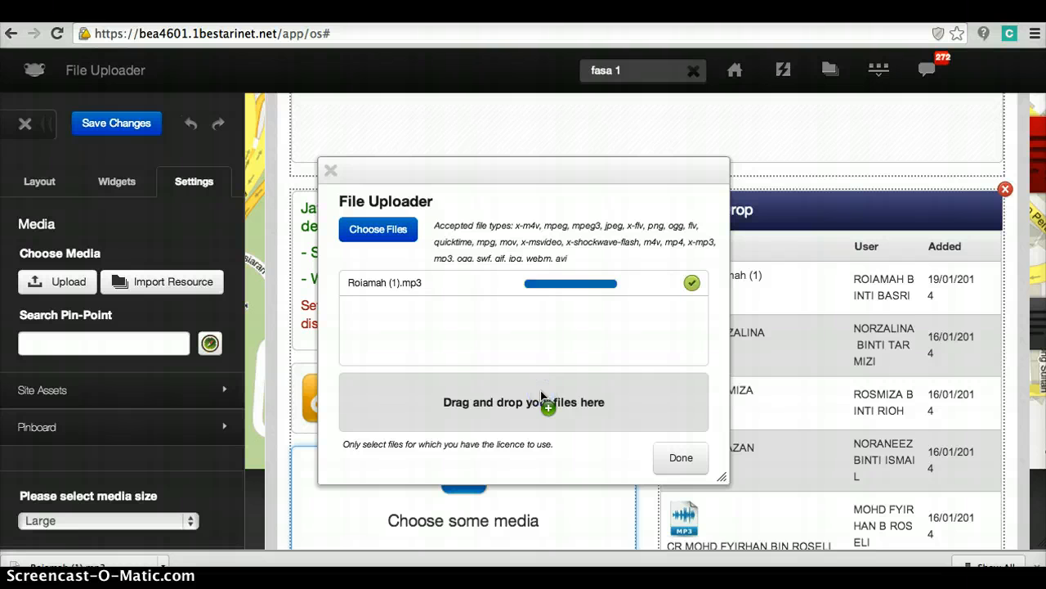
click(679, 458)
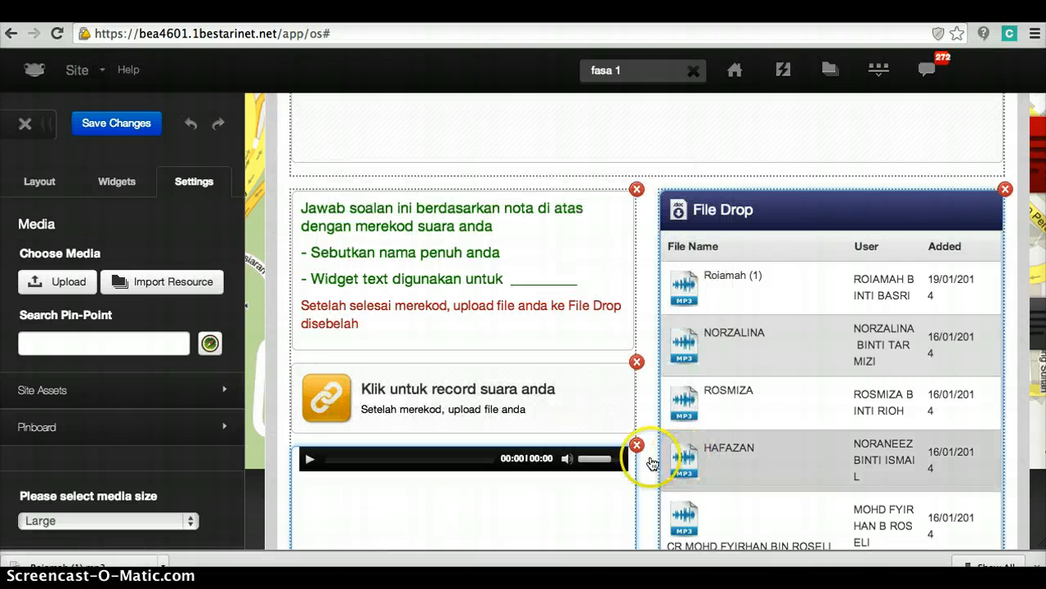
click(116, 124)
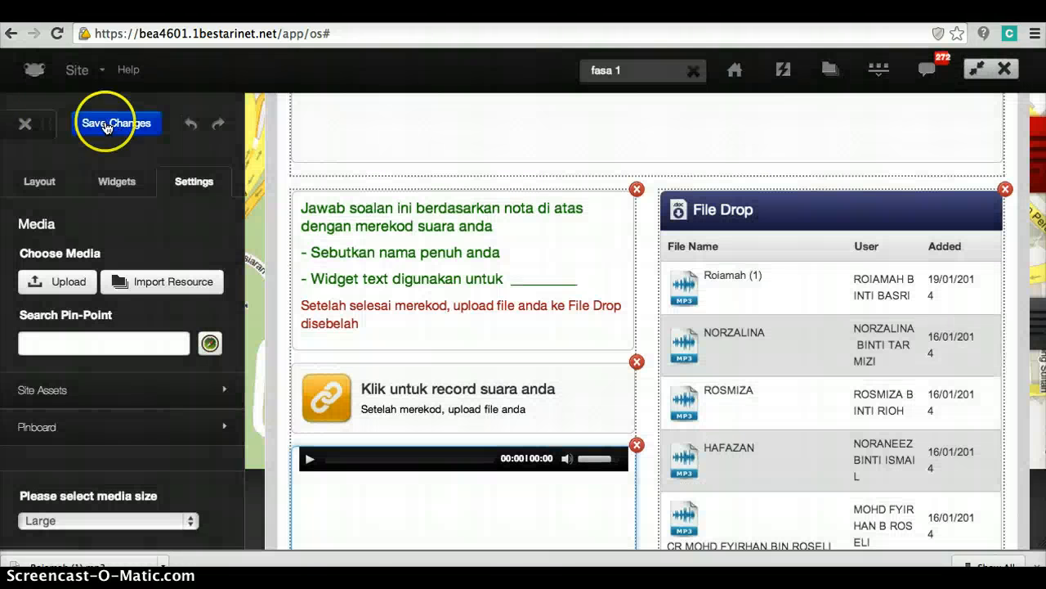
click(25, 123)
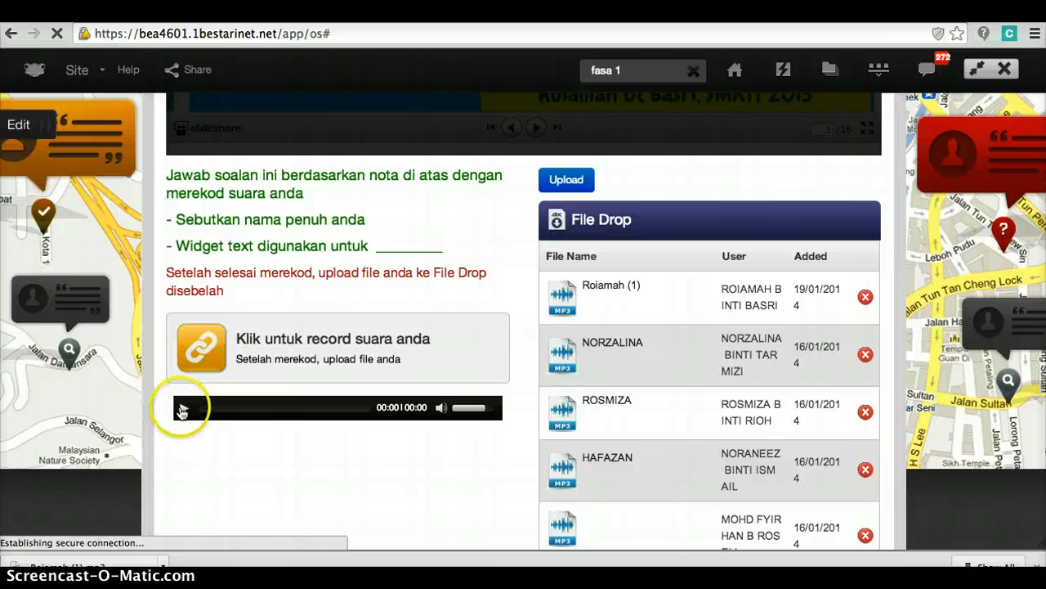
- Play the recording in the embedded media player below the record link and raise the volume
click(181, 410)
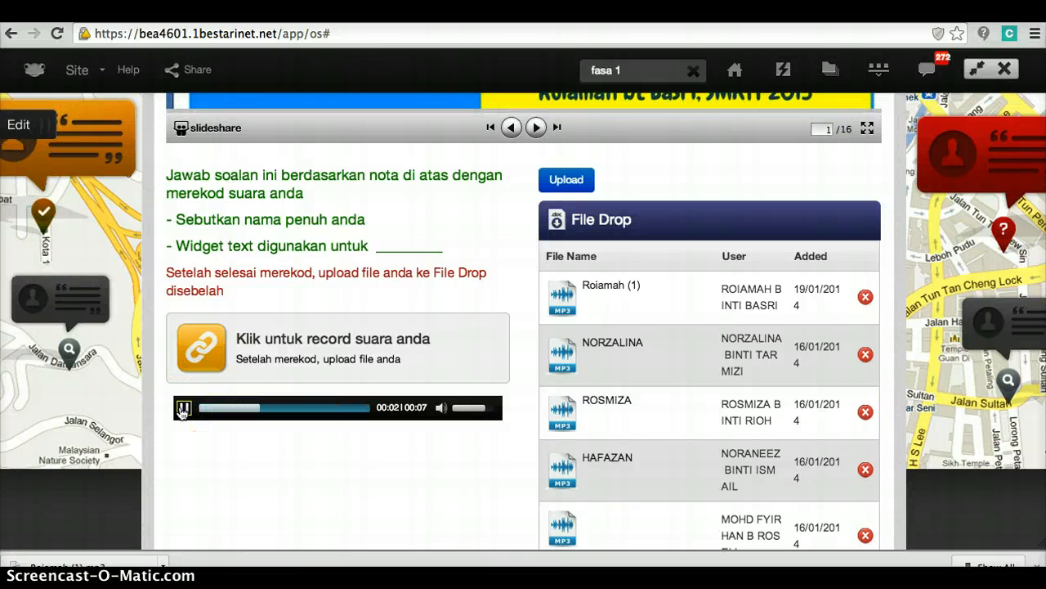
key(XF86AudioRaiseVolume)
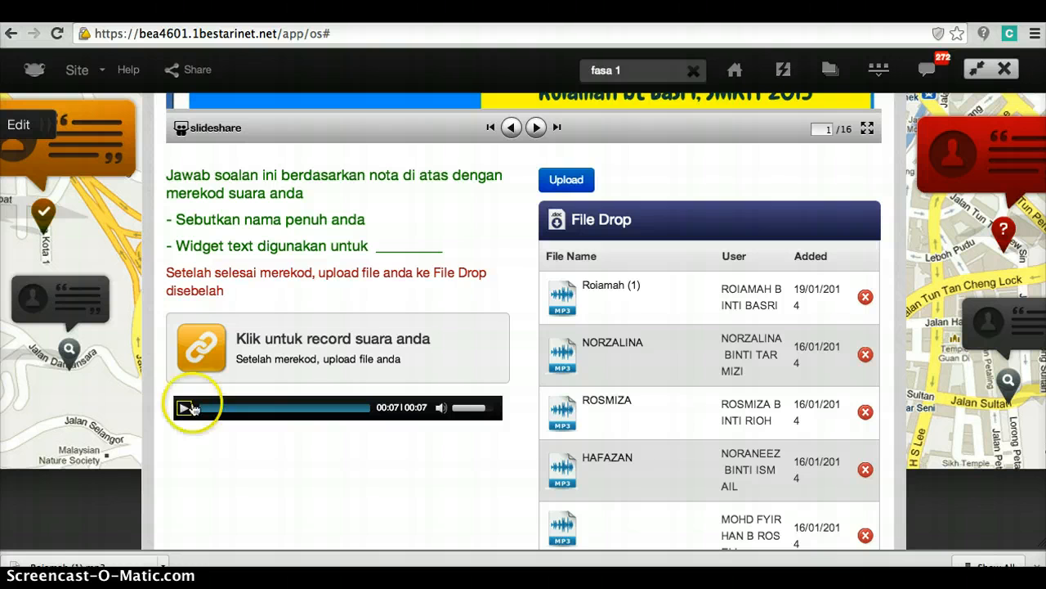
scroll(363, 318, up, 3)
scroll(363, 318, down, 1)
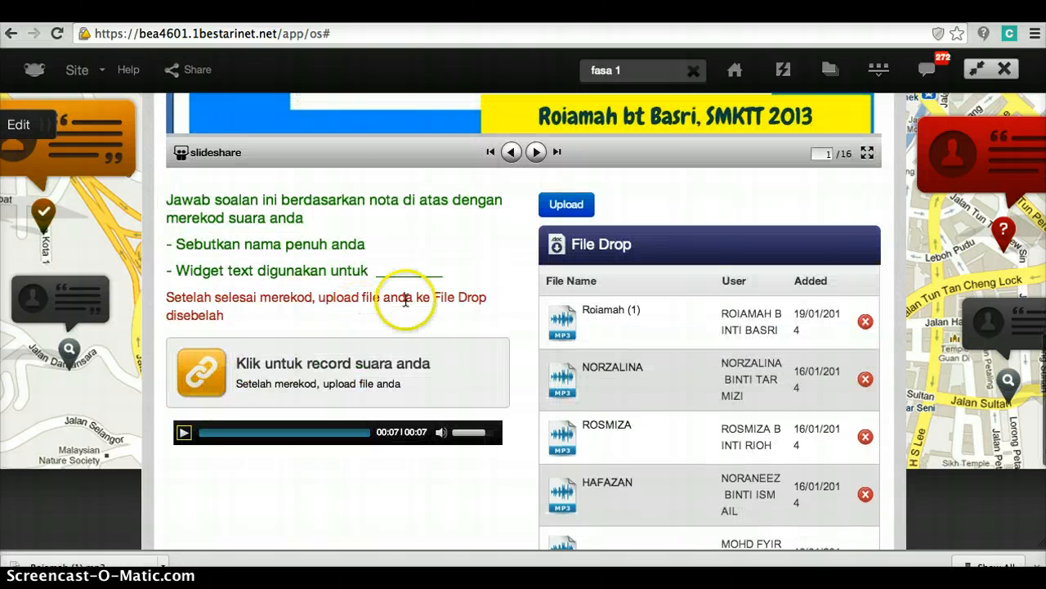
- Open the Masukkan Video page and view its slideshow and the forum below it
scroll(413, 298, up, 4)
scroll(409, 304, up, 4)
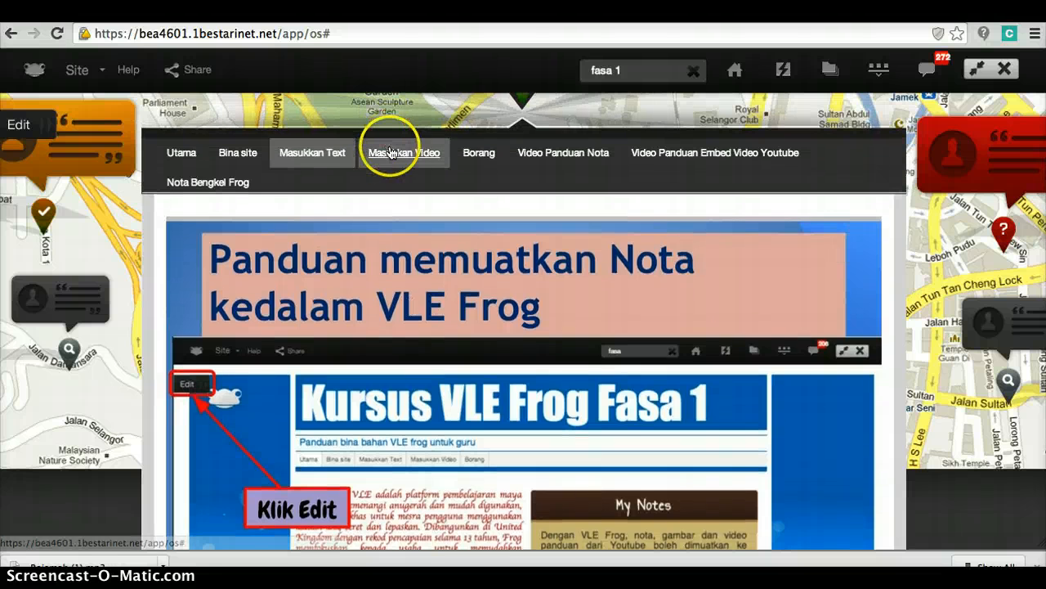
click(391, 154)
scroll(412, 245, down, 4)
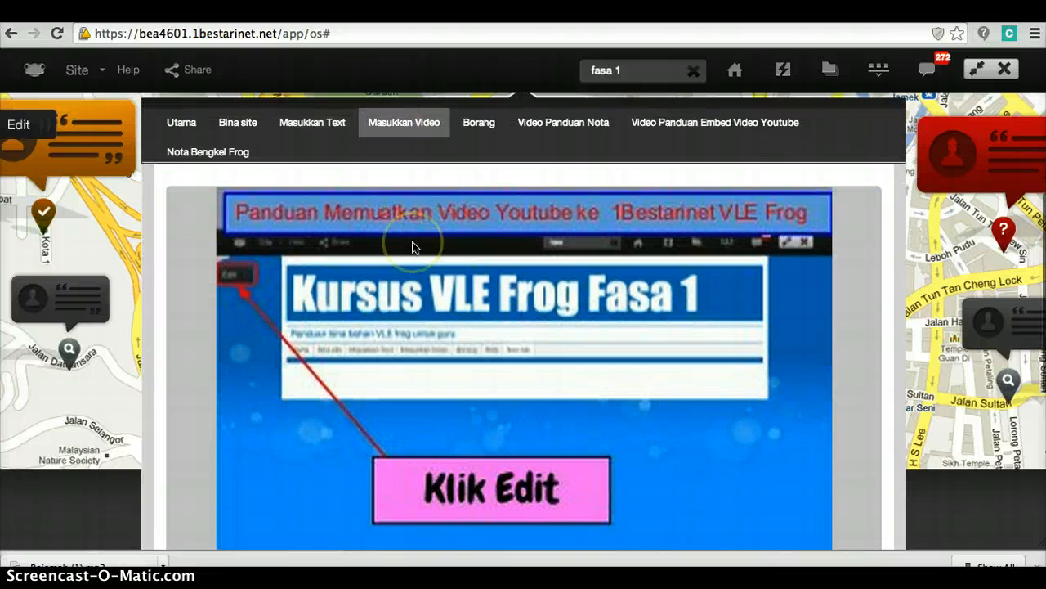
scroll(412, 242, down, 1)
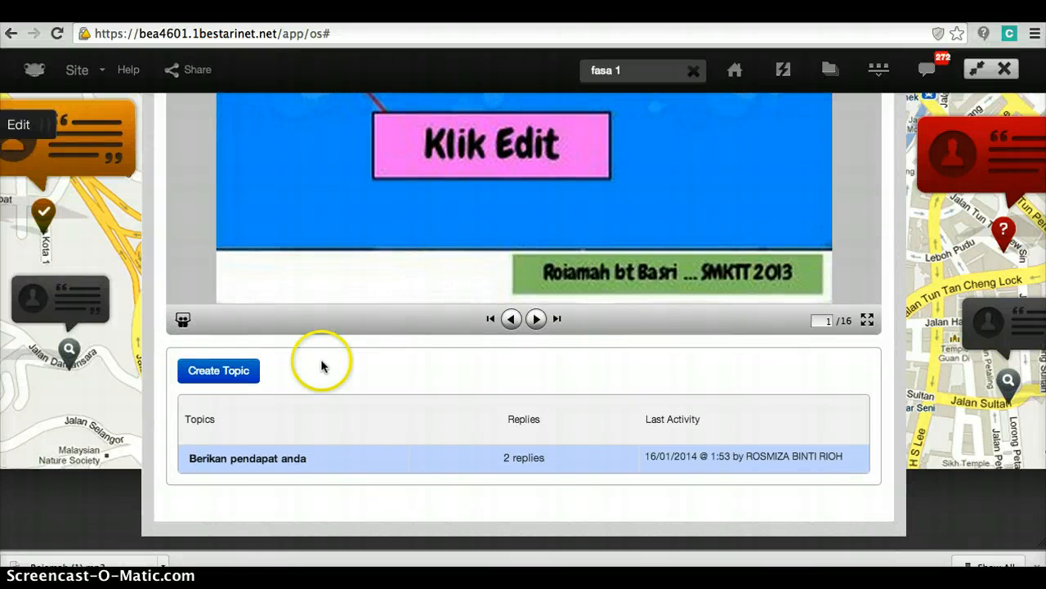
- Open the forum topic "Berikan pendapat anda" and read the question and its replies
click(232, 458)
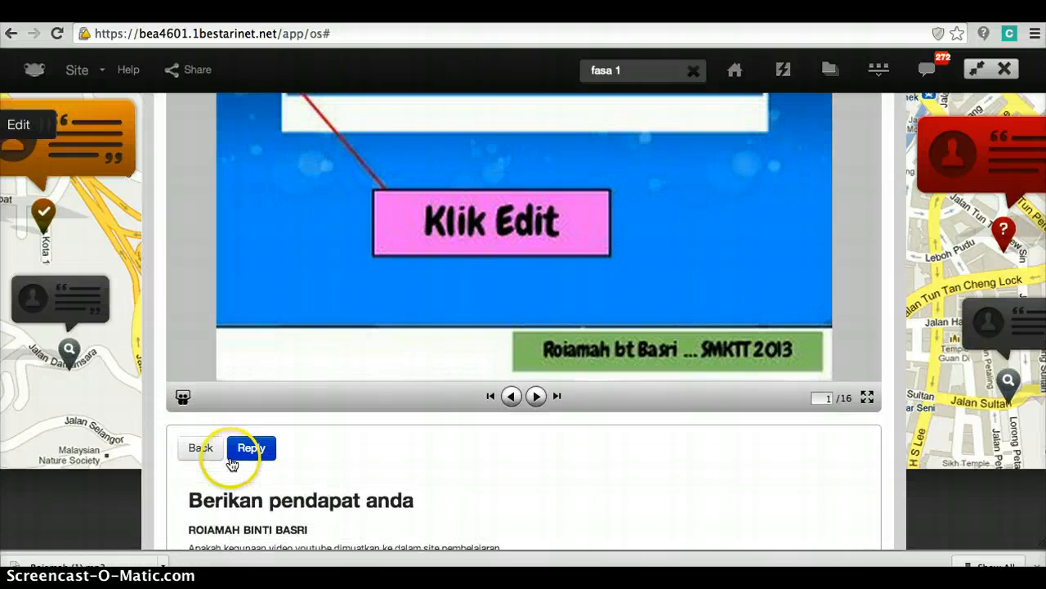
scroll(419, 436, down, 4)
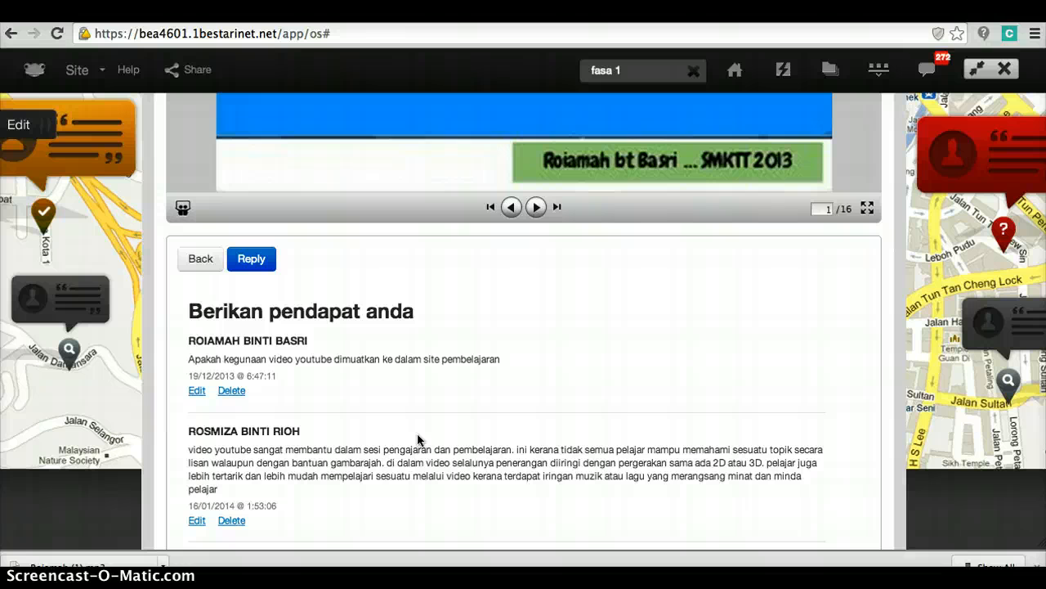
scroll(417, 440, down, 2)
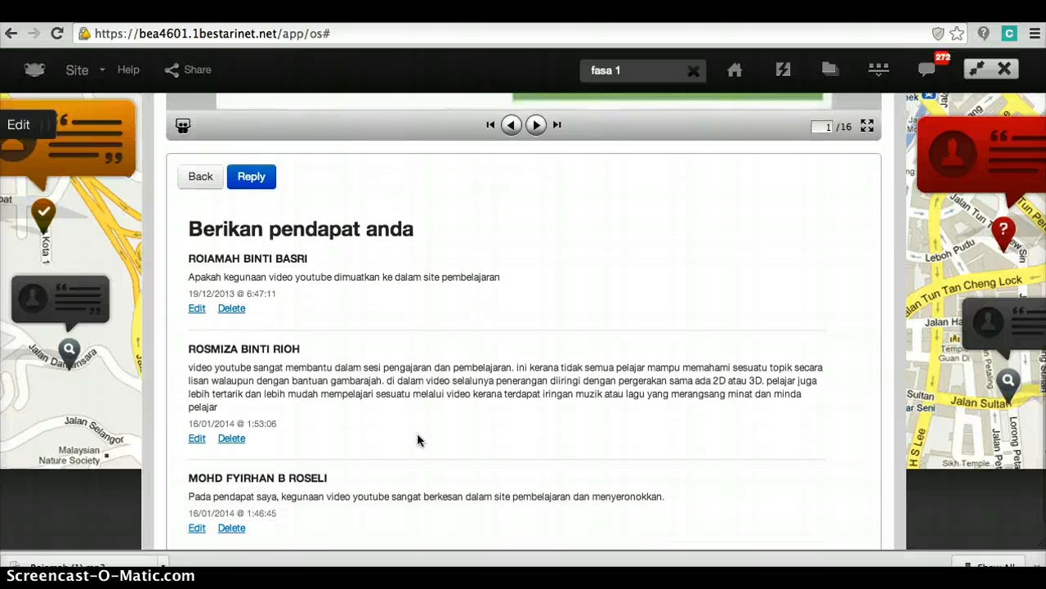
scroll(417, 440, down, 1)
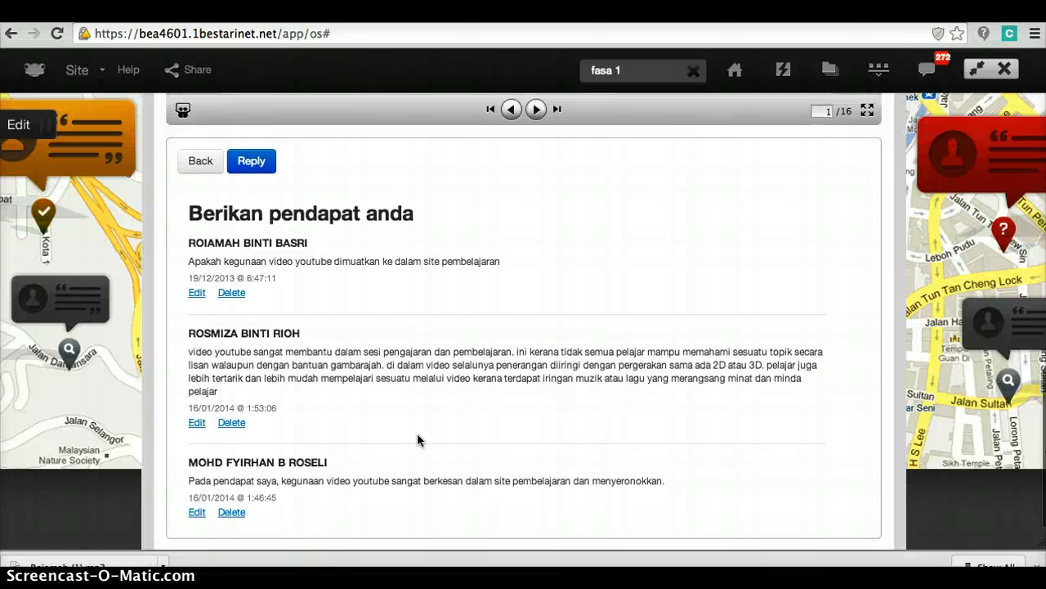
scroll(418, 440, down, 1)
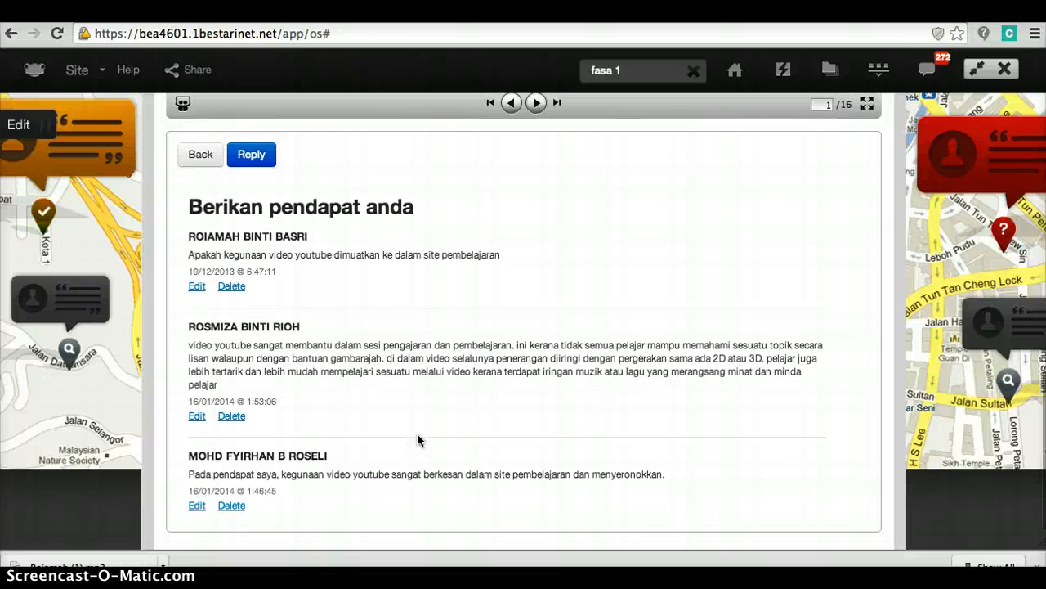
scroll(417, 439, down, 1)
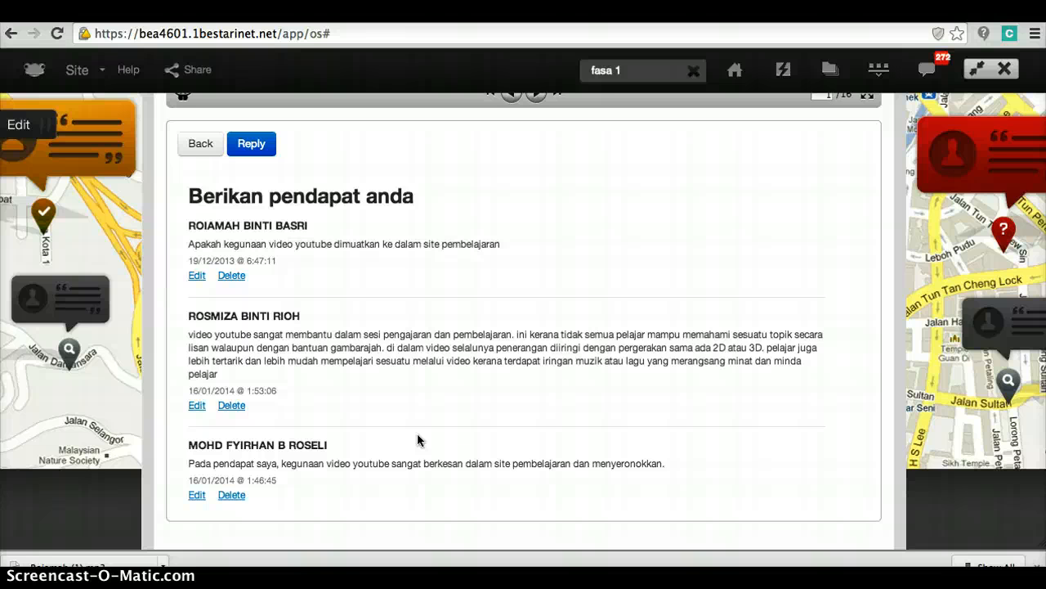
scroll(418, 440, up, 5)
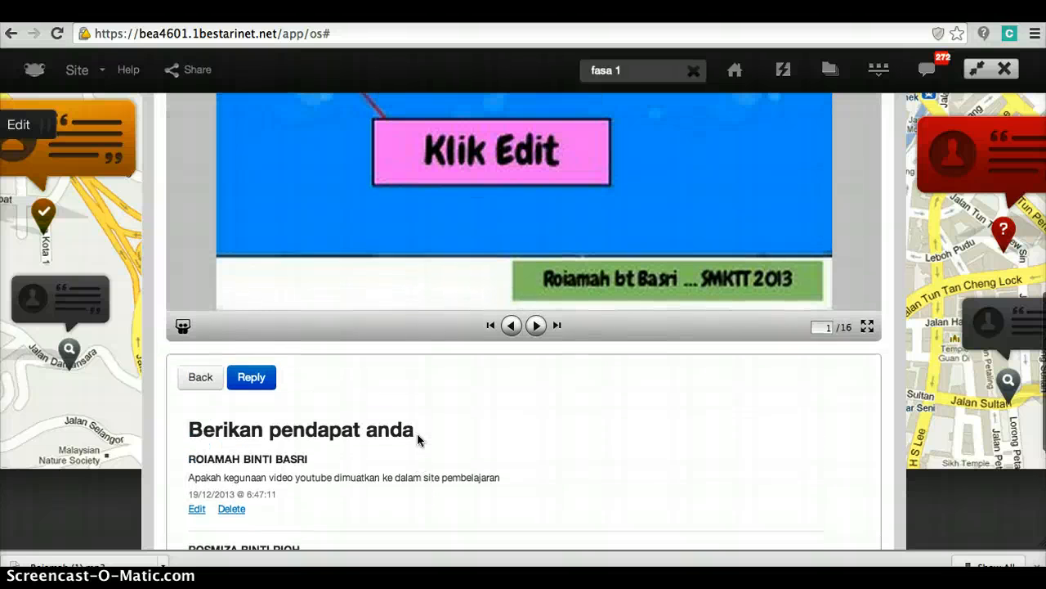